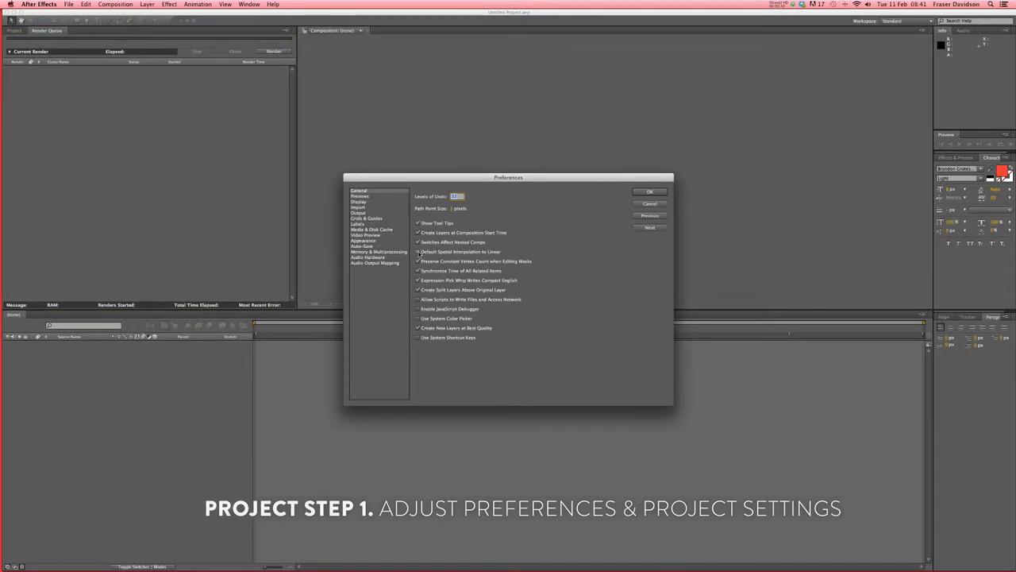
- Set default spatial interpolation to Linear and display project time in Frames
left_click(418, 251)
left_click(647, 192)
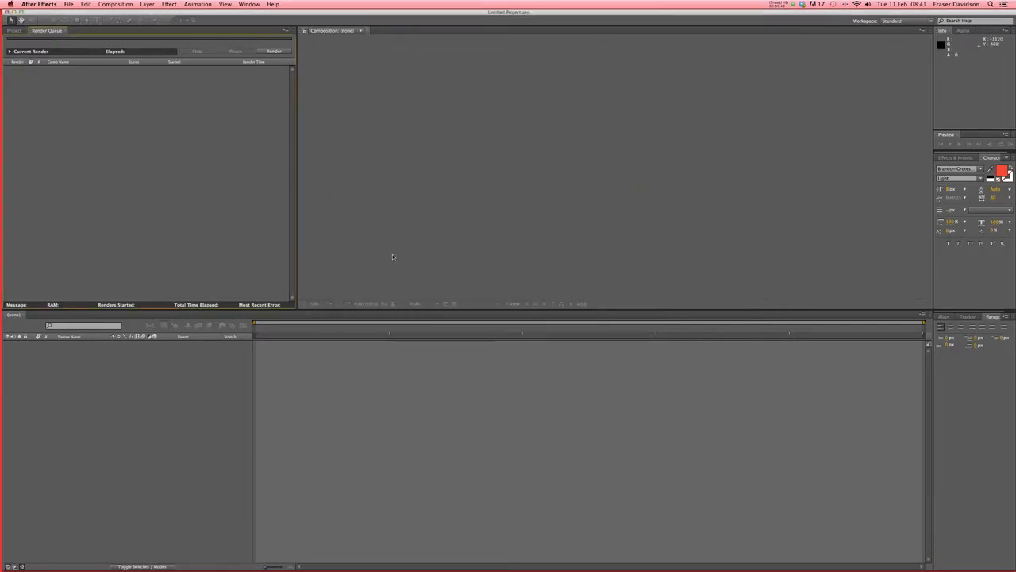
left_click(11, 4)
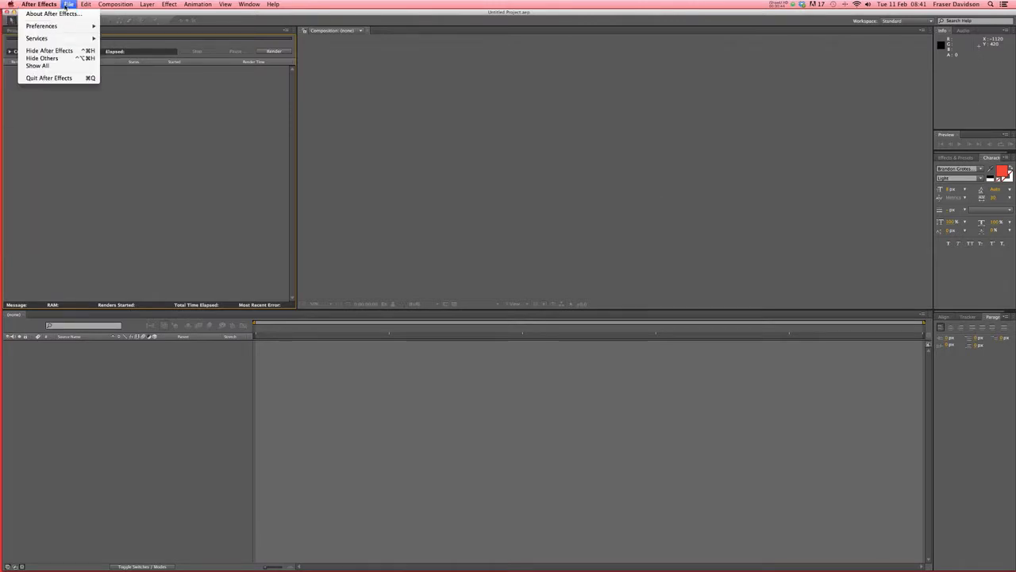
left_click(105, 312)
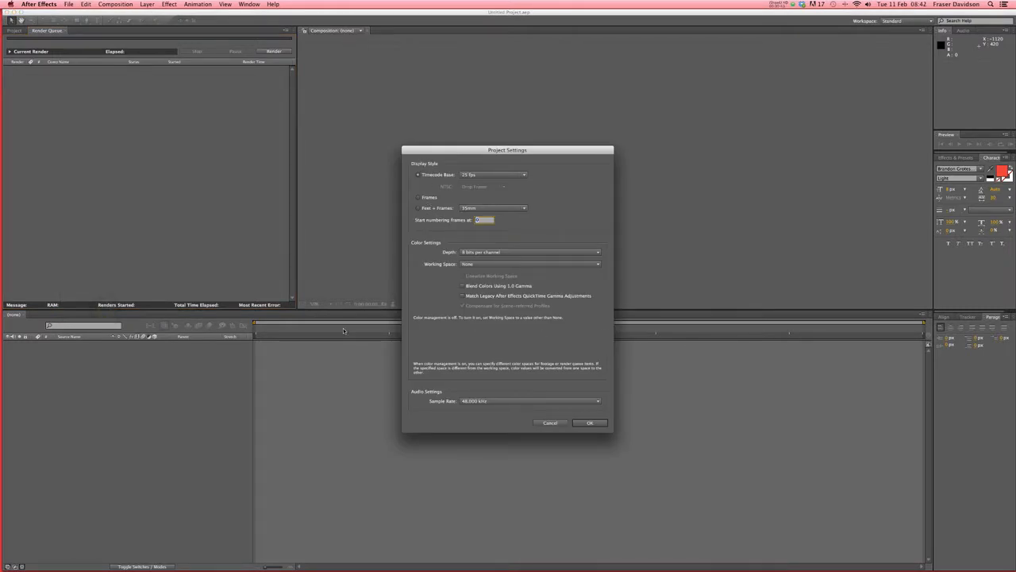
left_click(429, 198)
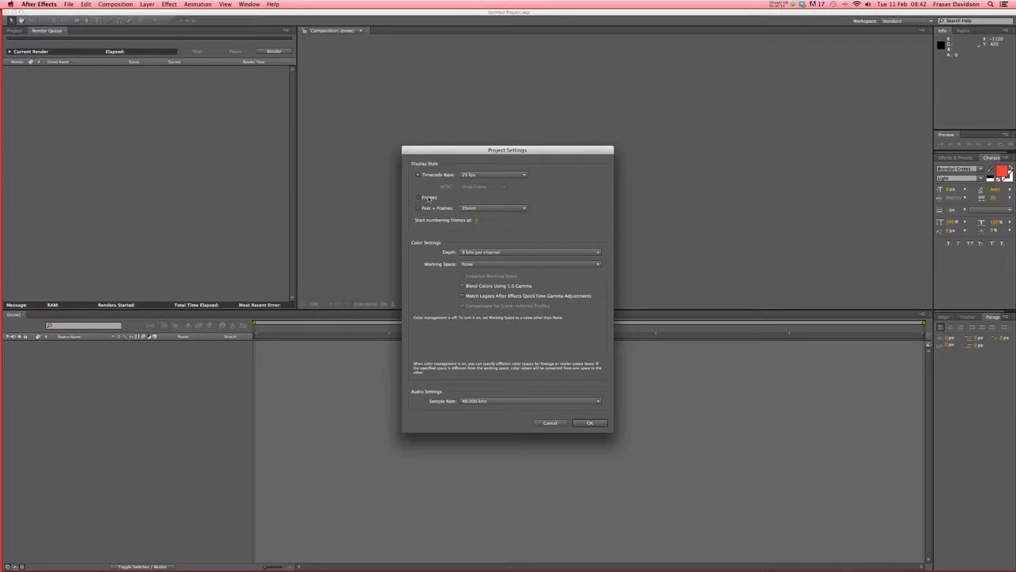
left_click(590, 423)
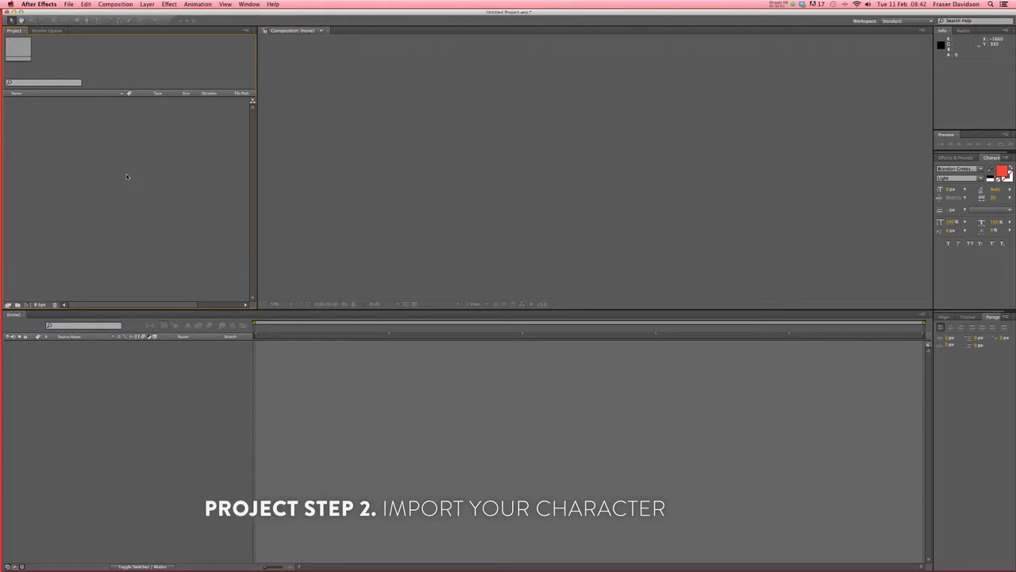
- Import Skillshare/Illustrator/Character 5.ai as a Composition and expand its layers folder
left_click(69, 5)
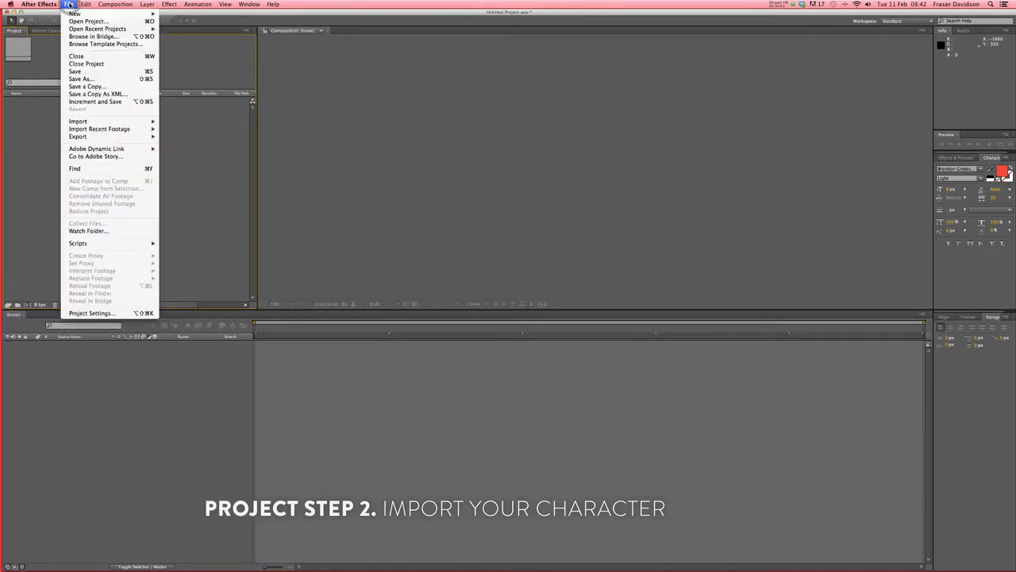
mouse_move(116, 123)
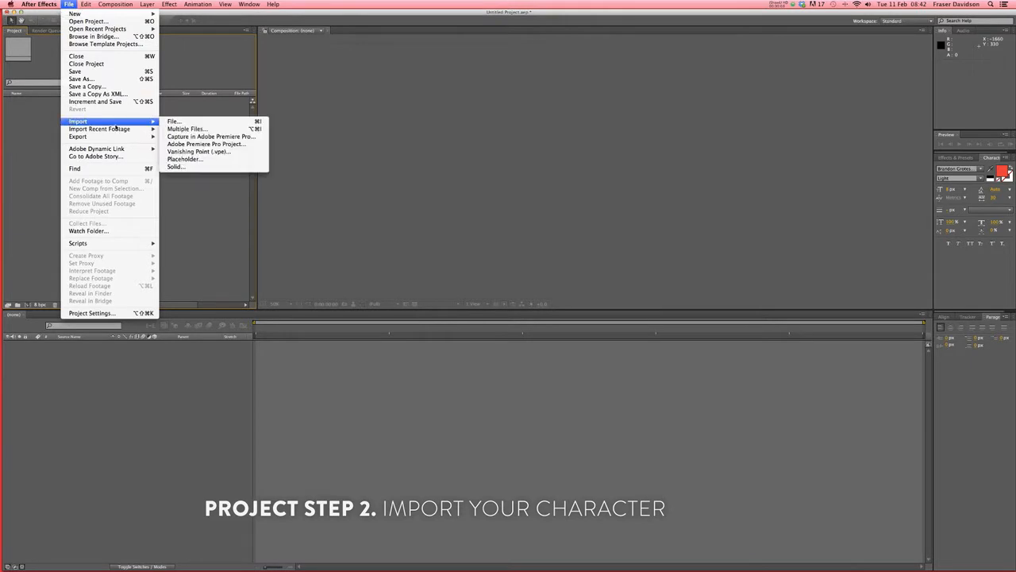
left_click(193, 123)
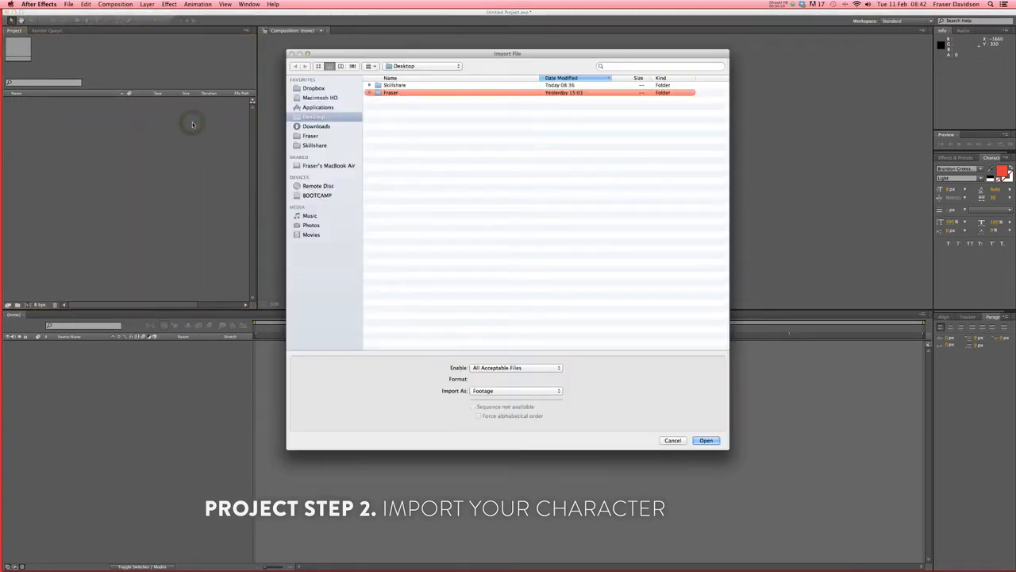
double_click(401, 85)
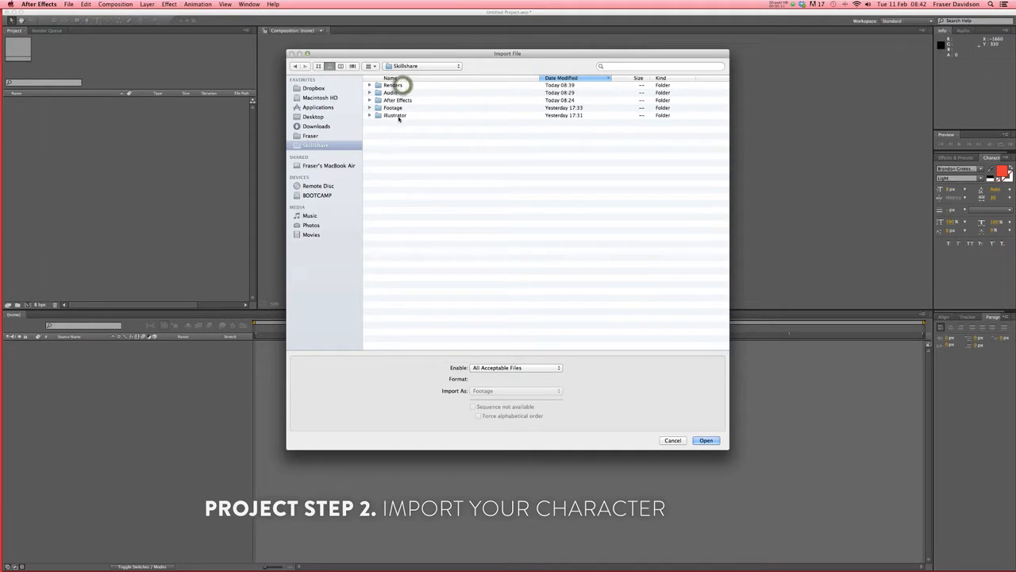
double_click(394, 116)
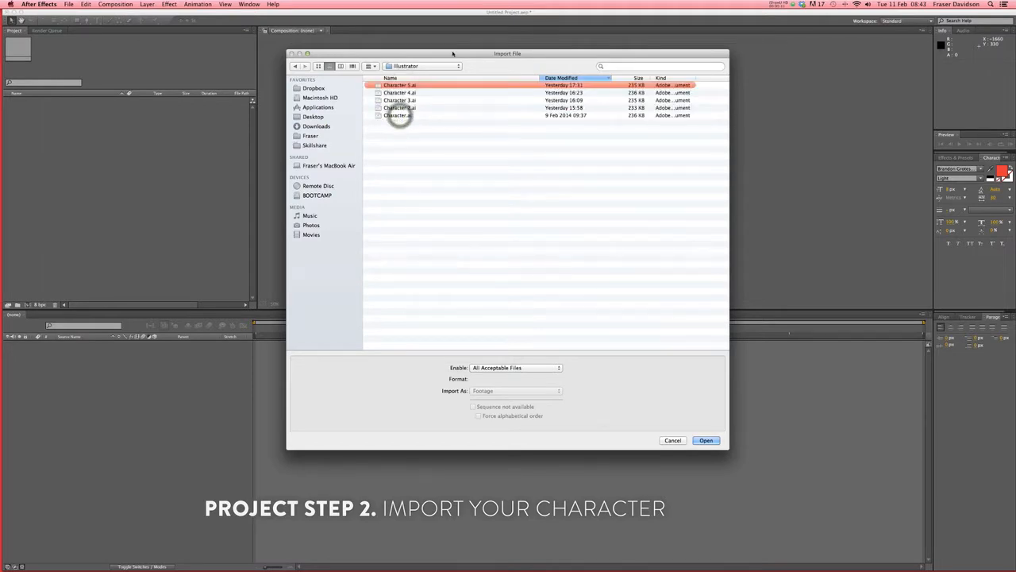
left_click(405, 85)
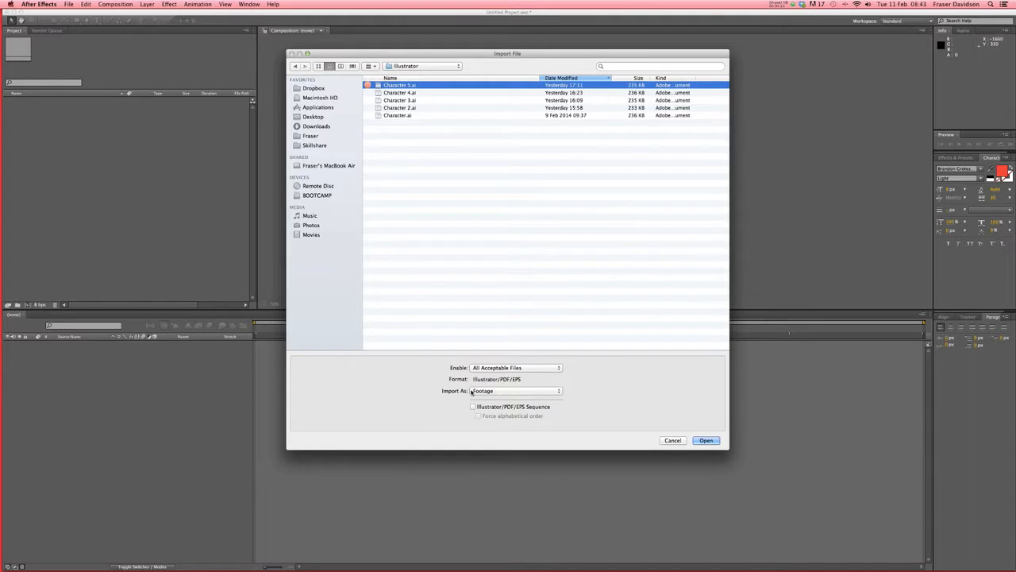
left_click(523, 391)
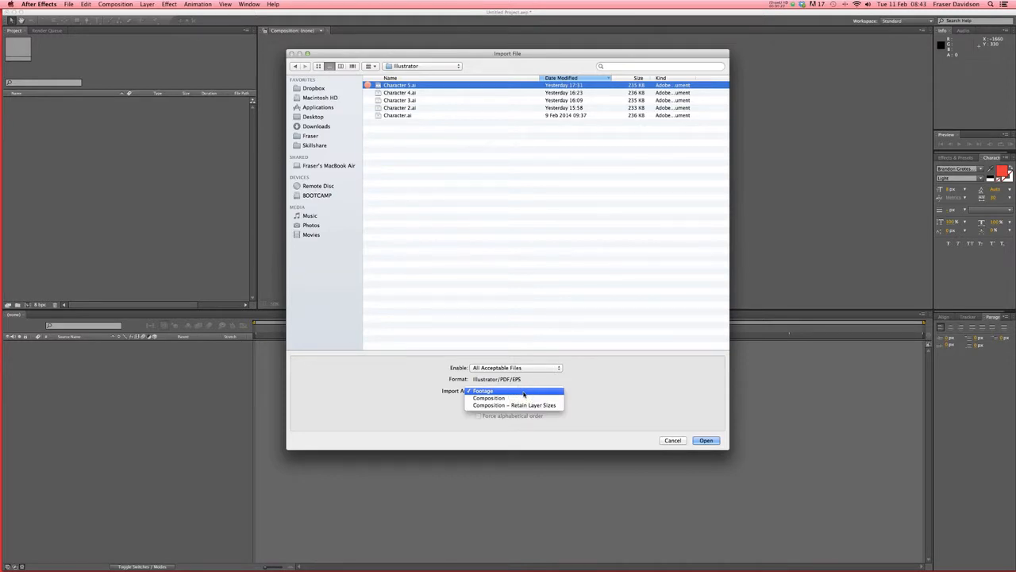
left_click(524, 398)
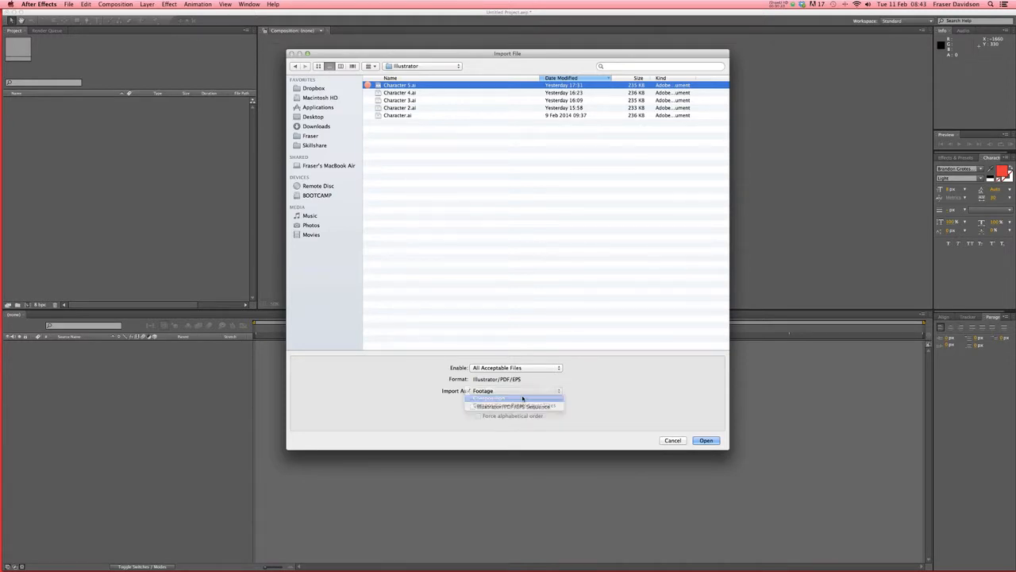
left_click(705, 440)
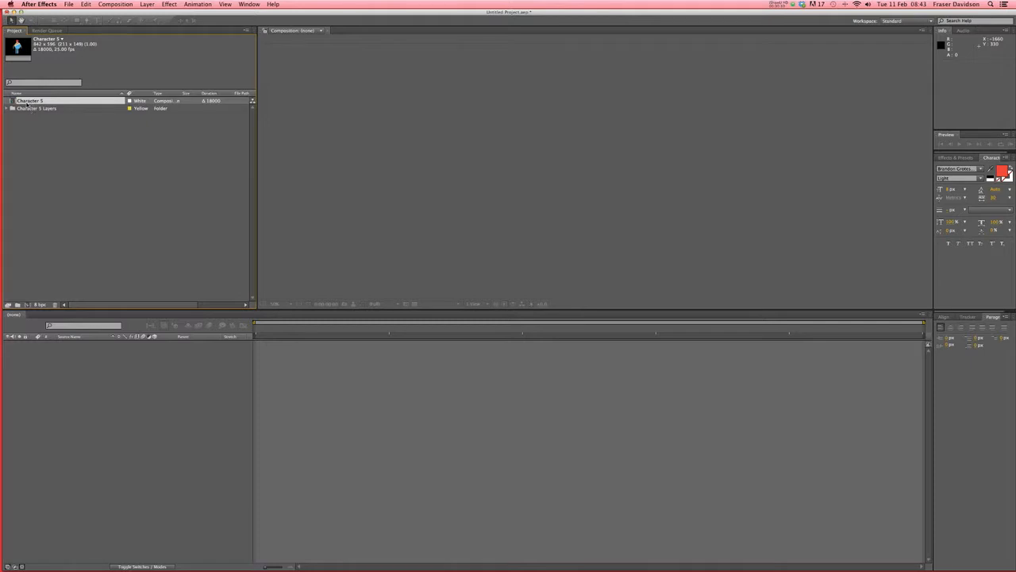
left_click(9, 108)
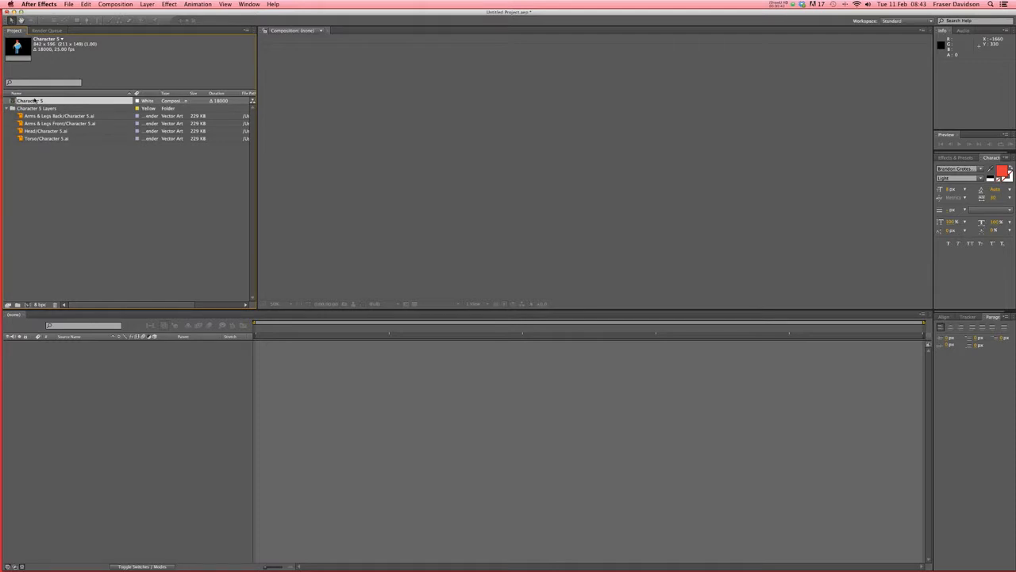
- Open Character 5 and solo Head, Arms & Legs Front, Torso, then Arms & Legs Back to inspect each
double_click(34, 100)
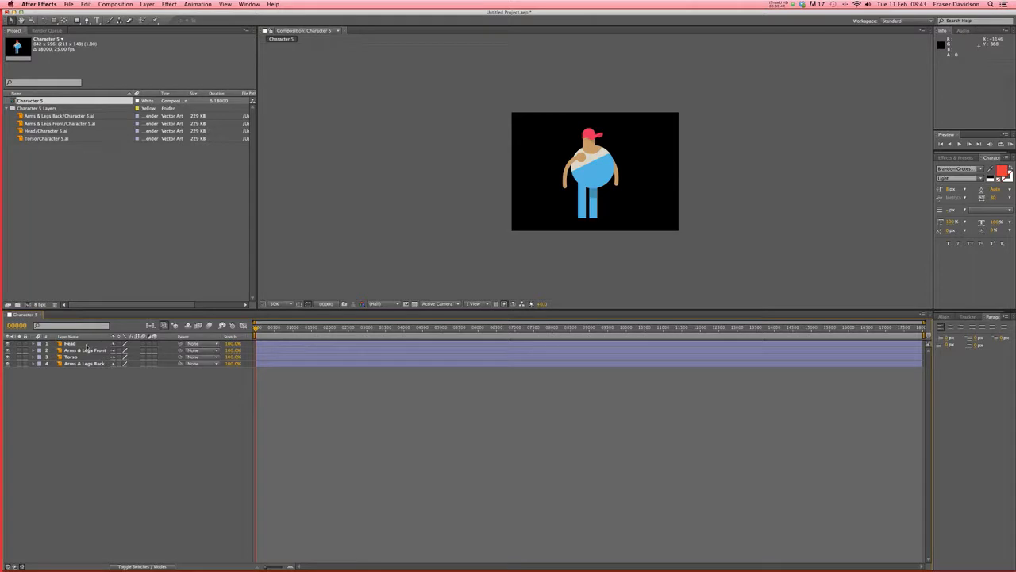
left_click(19, 344)
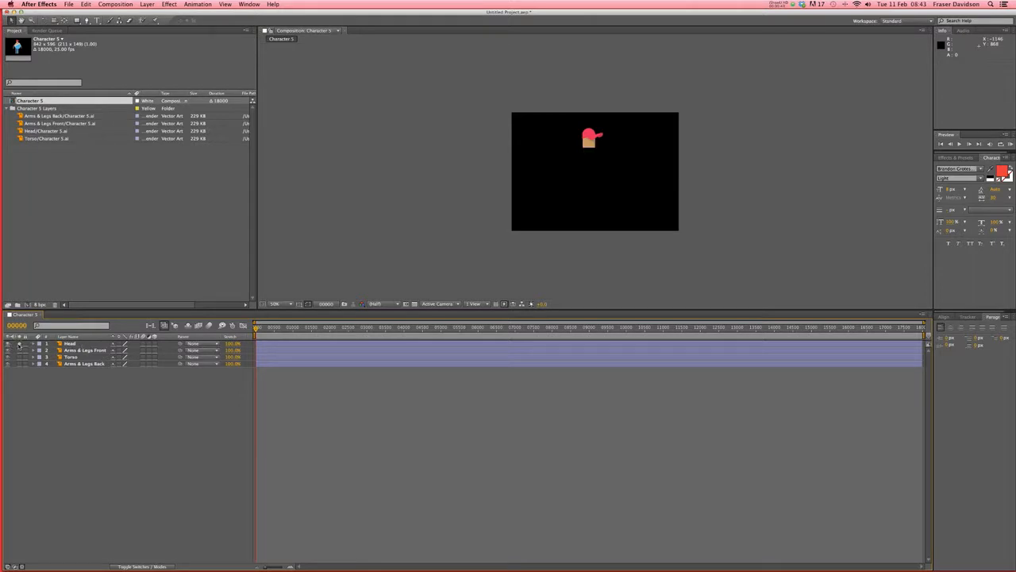
left_click(19, 343)
left_click(19, 350)
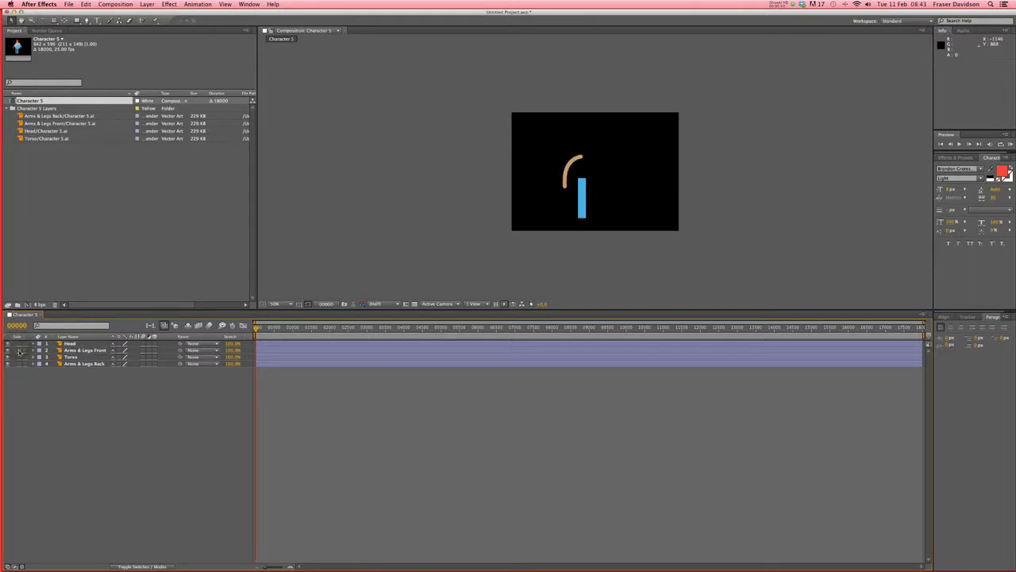
left_click(20, 350)
left_click(19, 357)
left_click(19, 356)
left_click(19, 364)
left_click(19, 363)
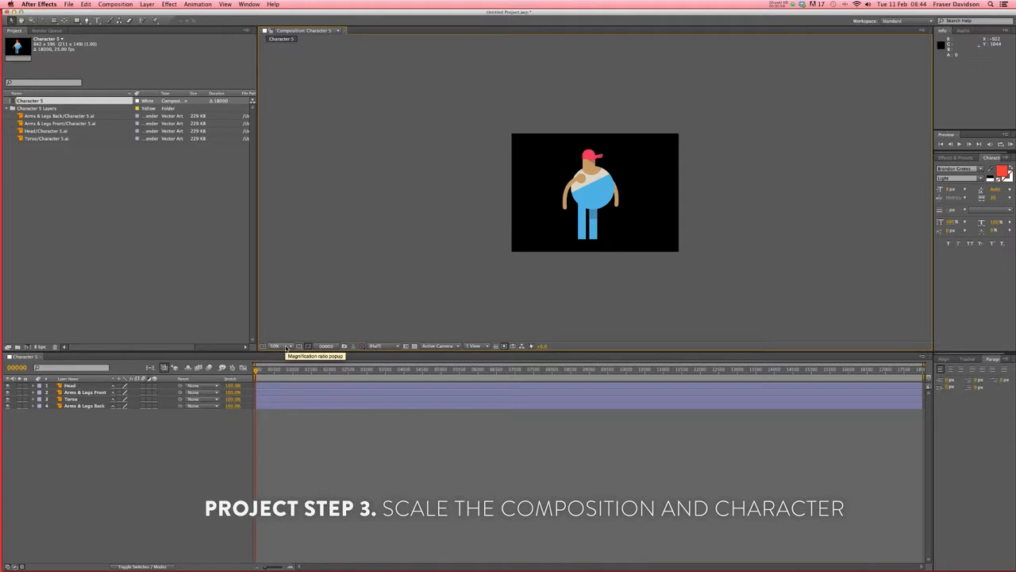
- View at 100% and set the Character 5 comp to 1920 × 1080 with a 200-frame duration
left_click(287, 348)
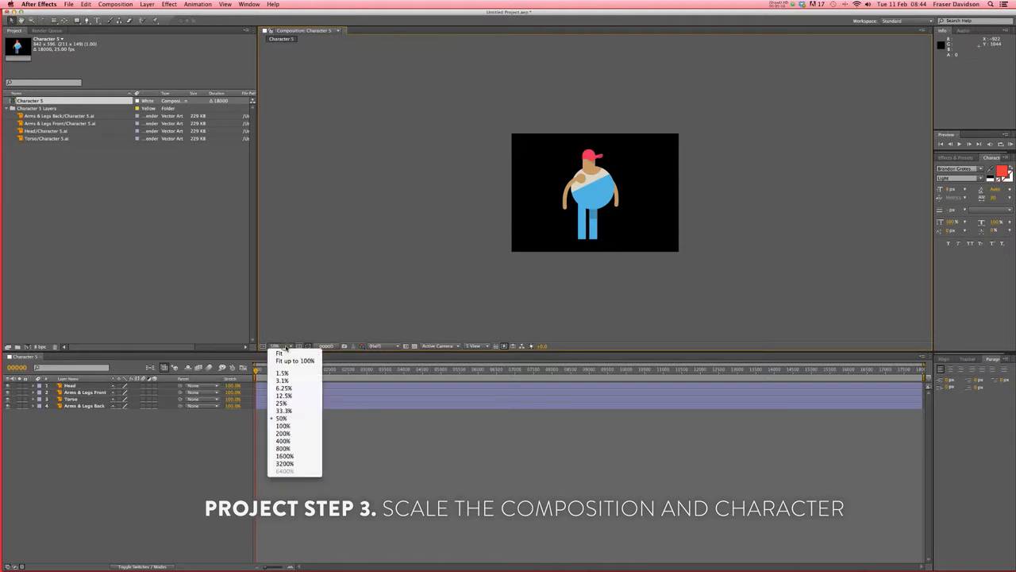
left_click(290, 423)
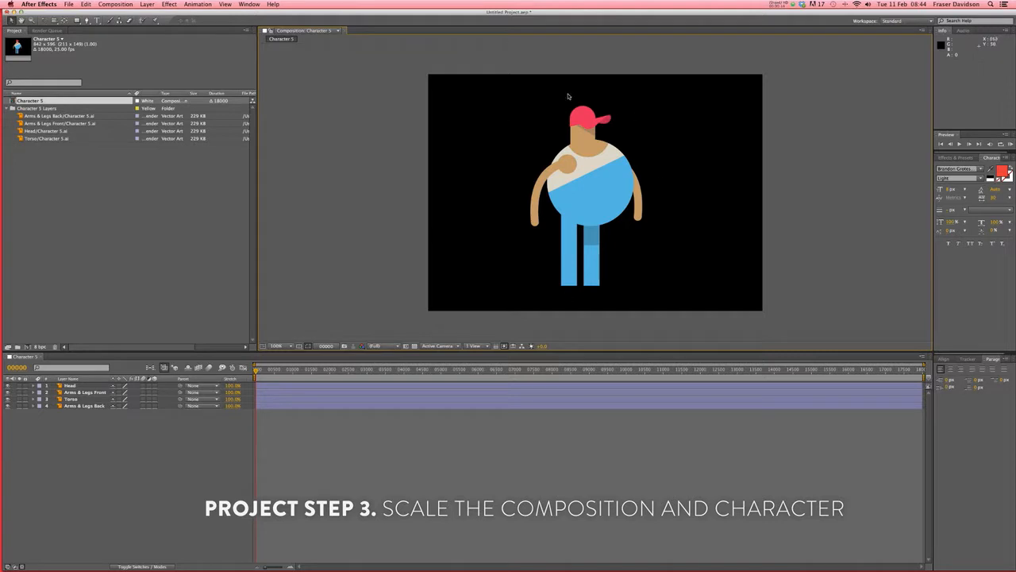
left_click(116, 5)
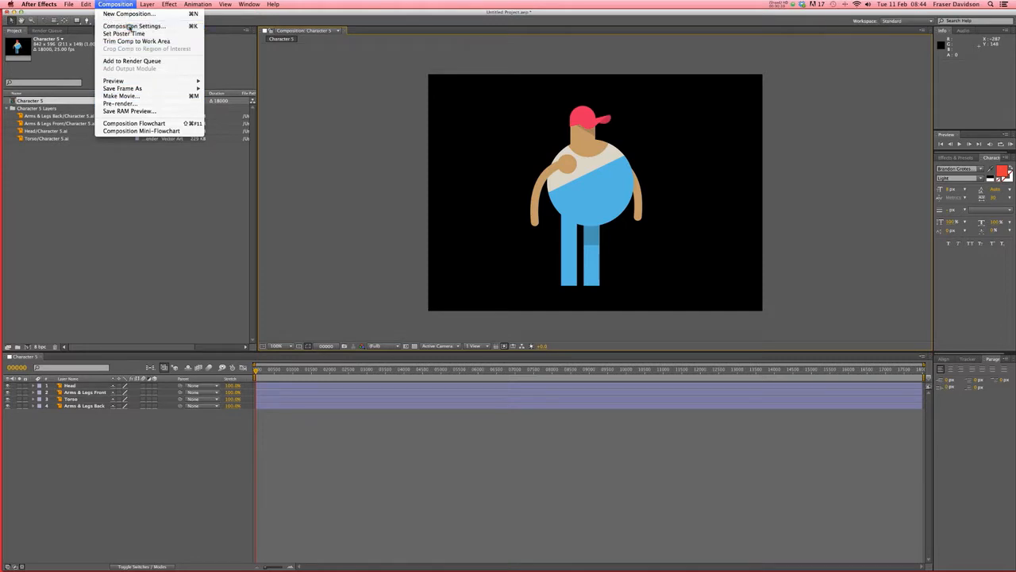
left_click(131, 27)
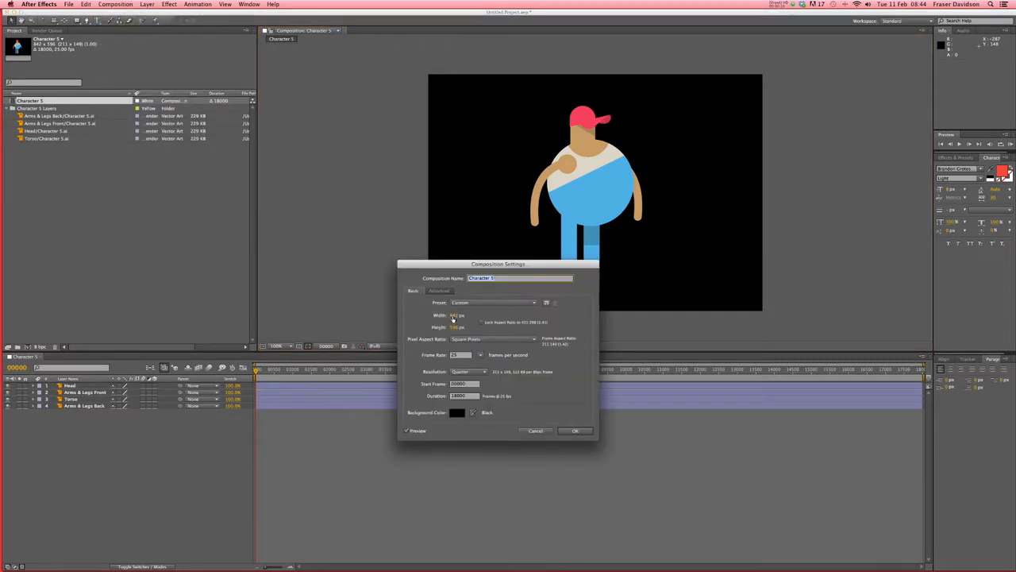
left_click(454, 317)
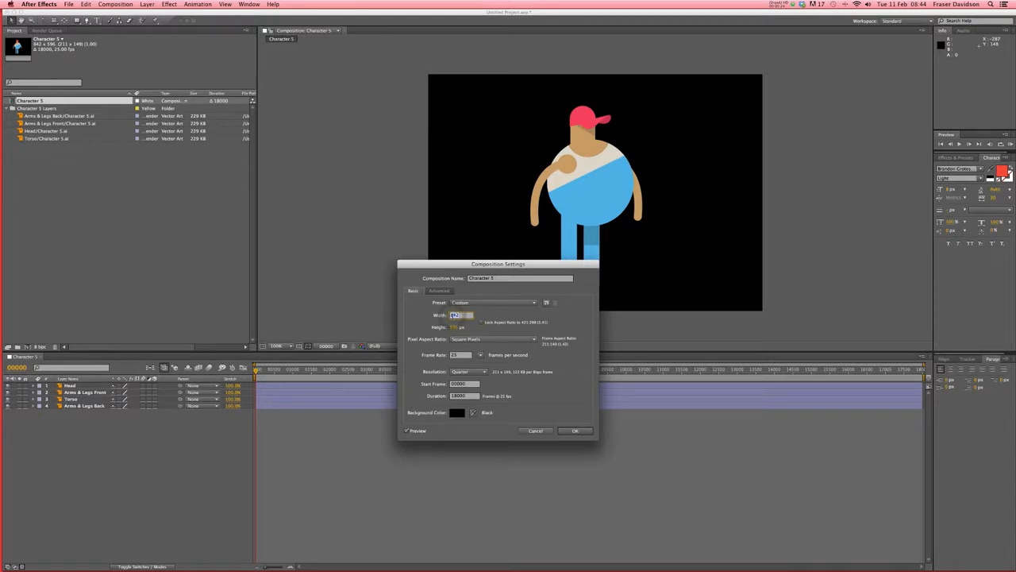
type("1920")
left_click(453, 328)
type("1080")
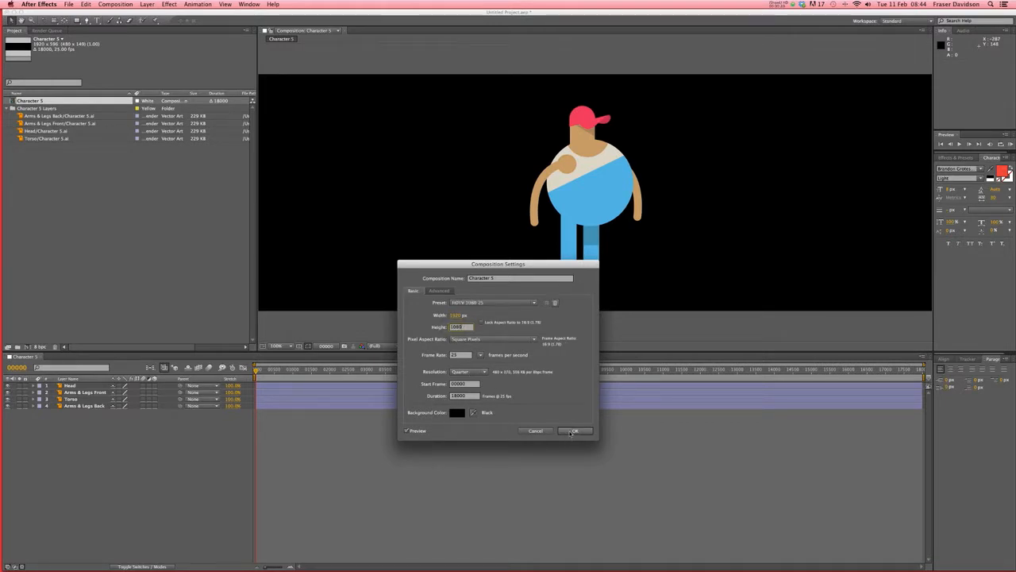
left_click(465, 396)
type("200")
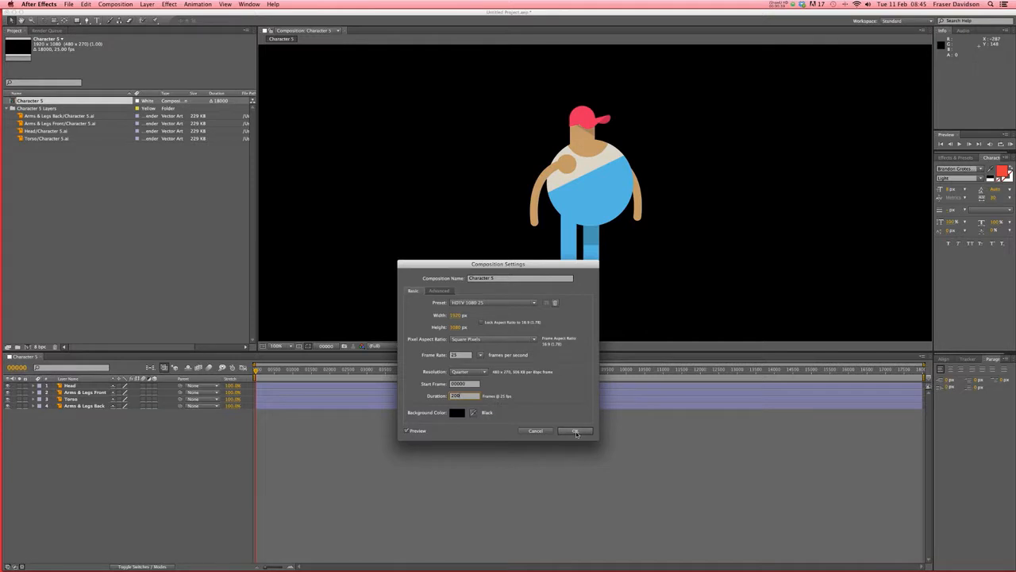
left_click(576, 432)
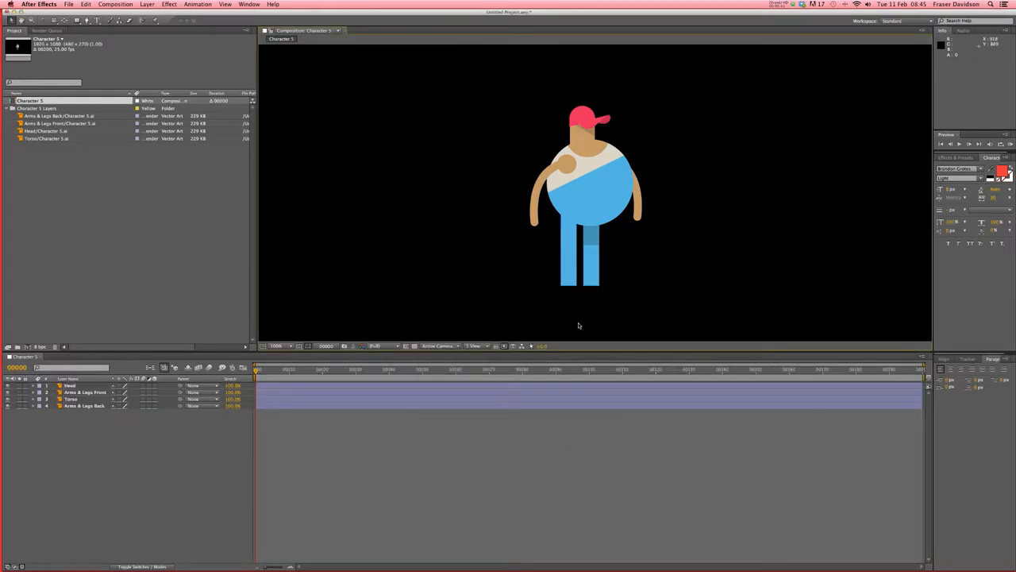
key("comma")
key("comma")
key("comma")
key("comma")
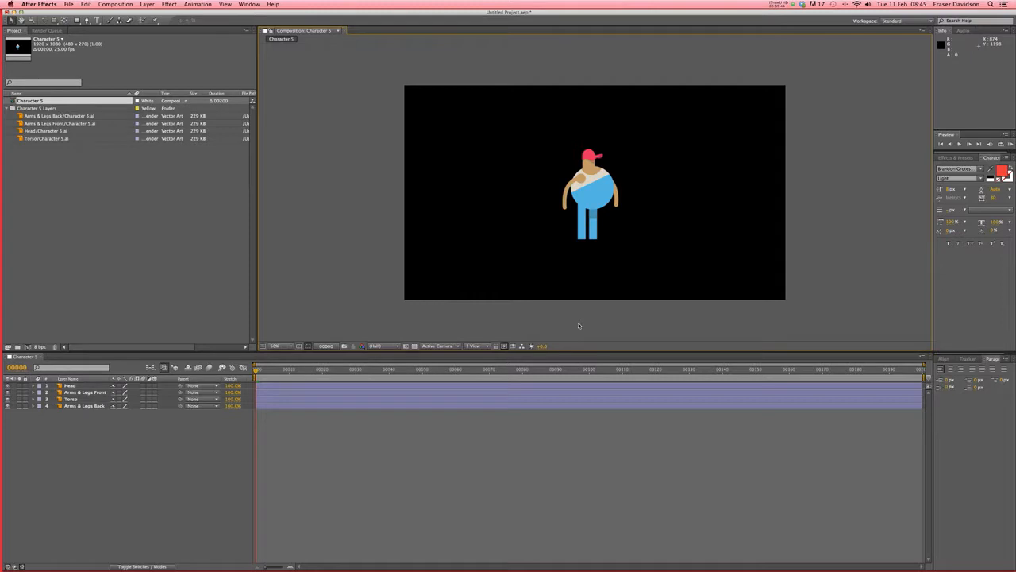
left_click(77, 386)
left_click(79, 406, "shift")
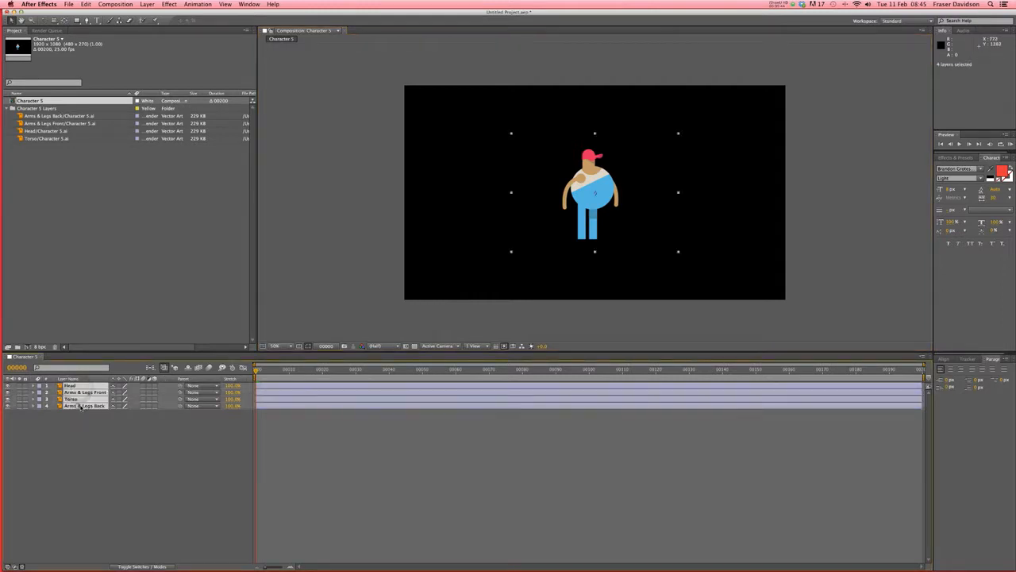
key("s")
key("s")
left_click(35, 386)
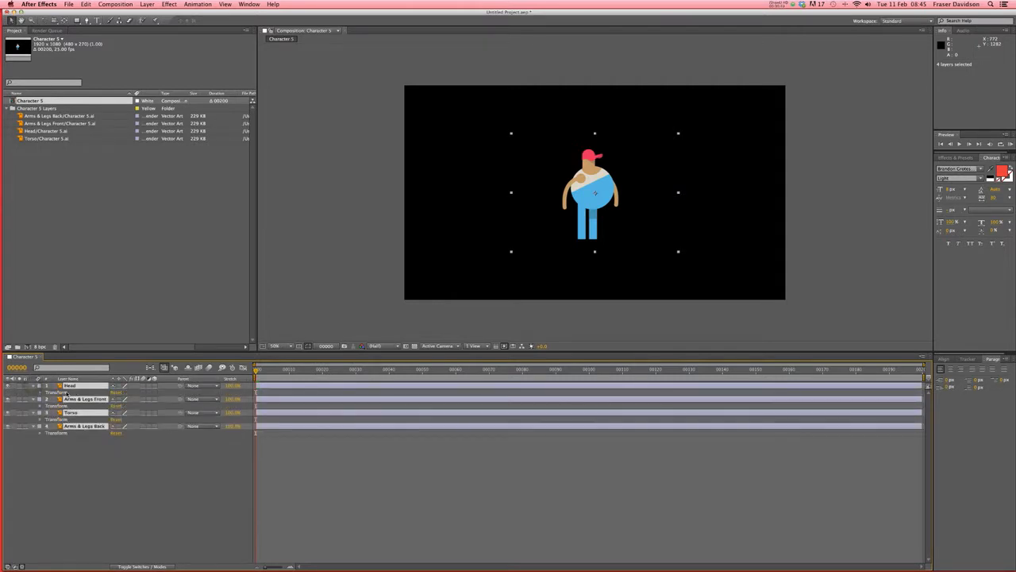
left_click(40, 392)
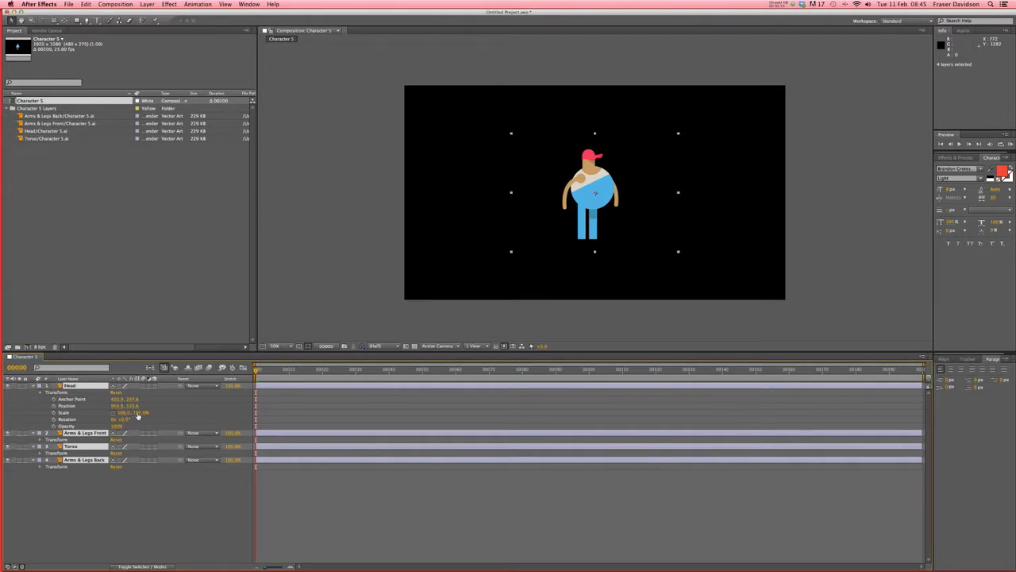
left_click_drag(138, 413, 174, 406)
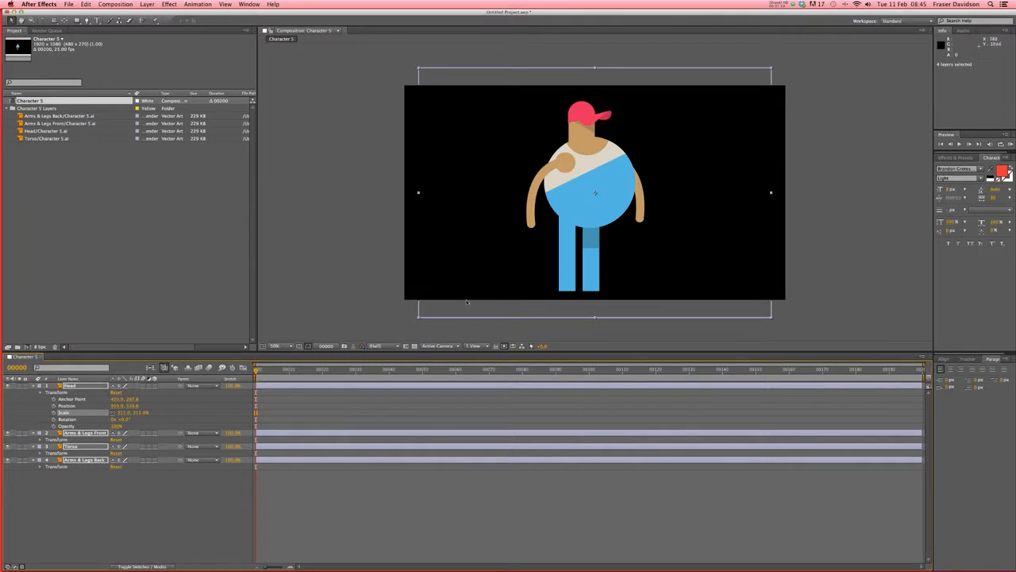
left_click(281, 347)
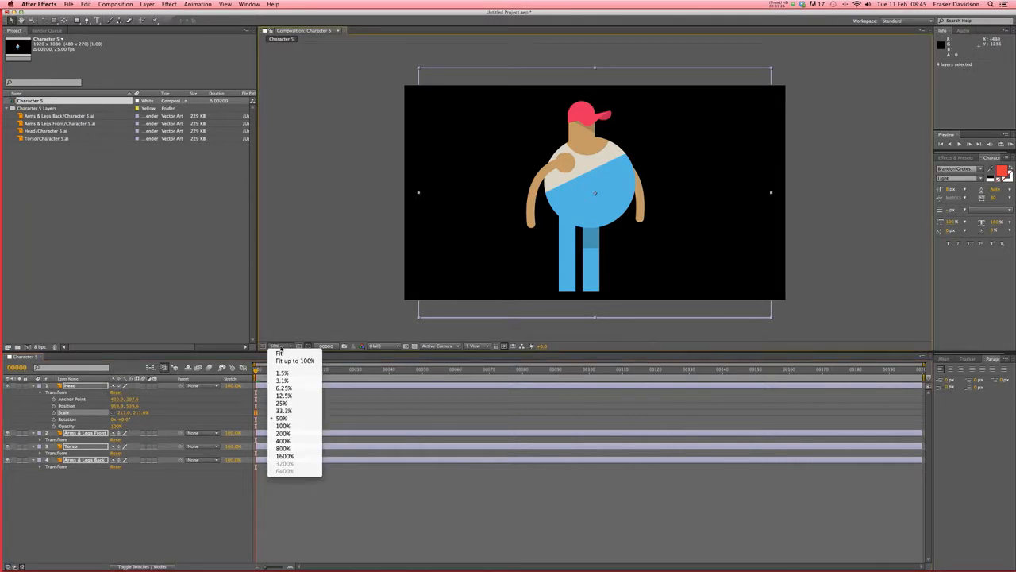
left_click(283, 425)
key("period")
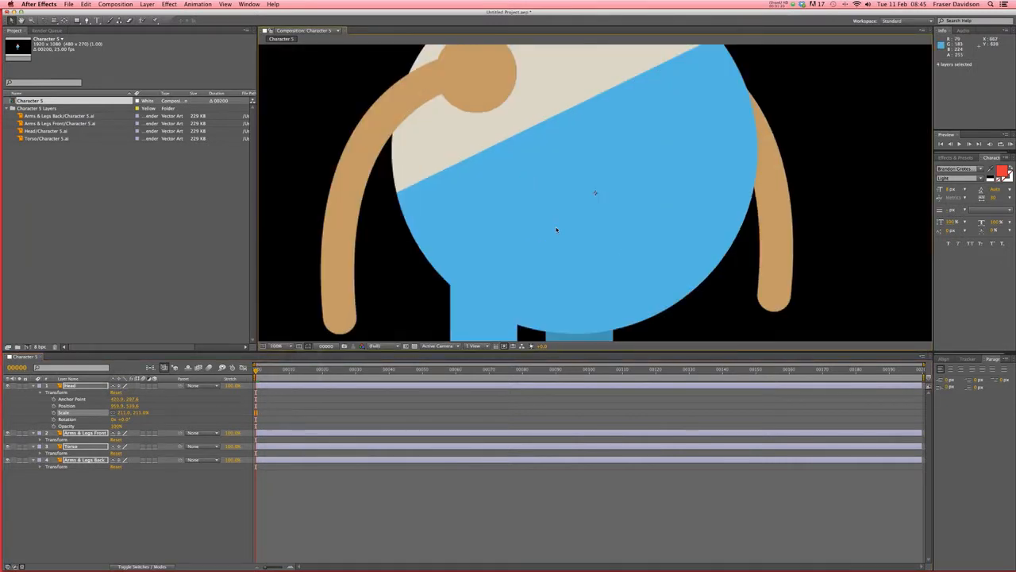
key("comma")
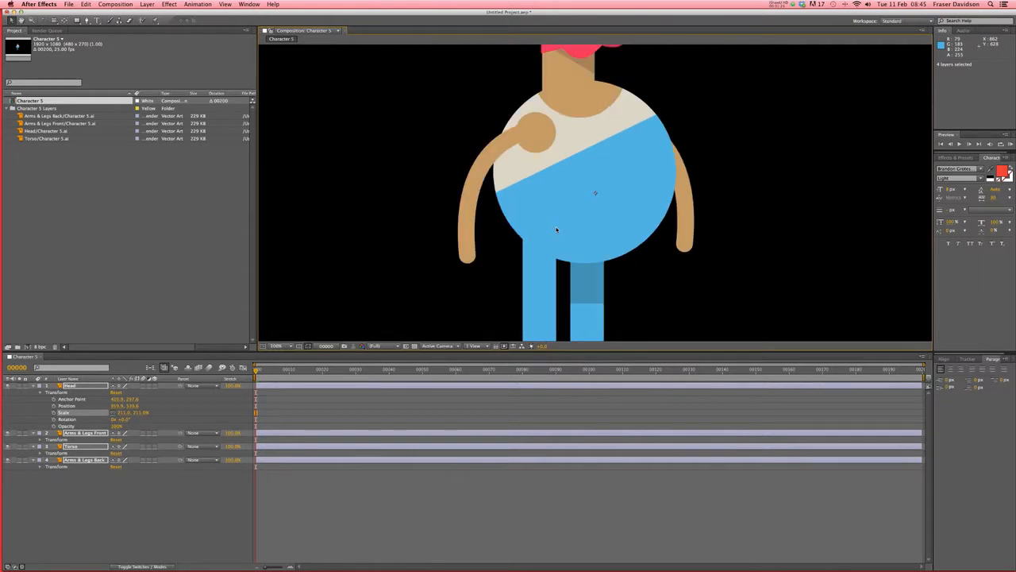
key("comma")
key("comma")
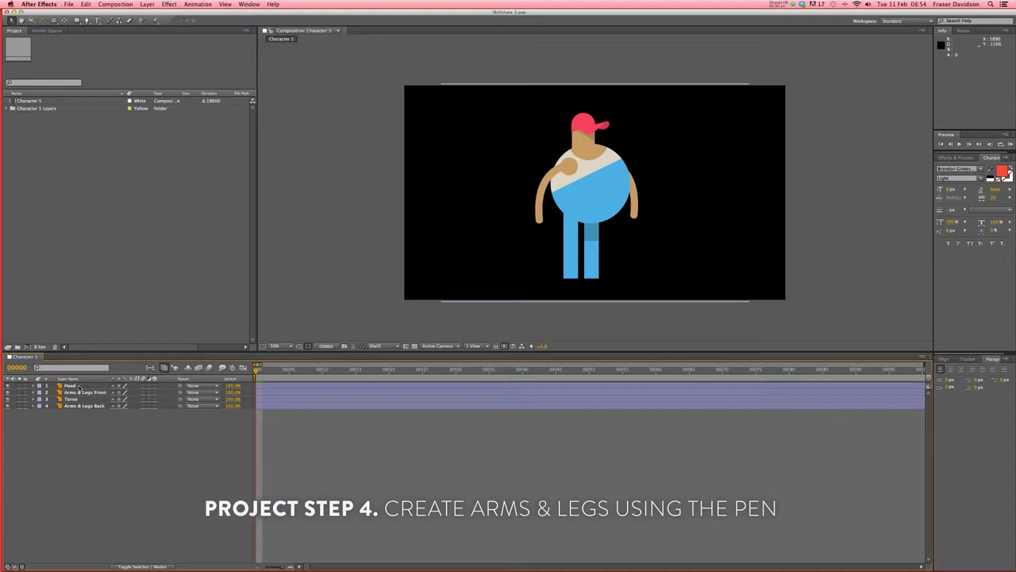
- Lower the opacity of Arms & Legs Front and Arms & Legs Back together to 22%
left_click(80, 386)
left_click(78, 405, "shift")
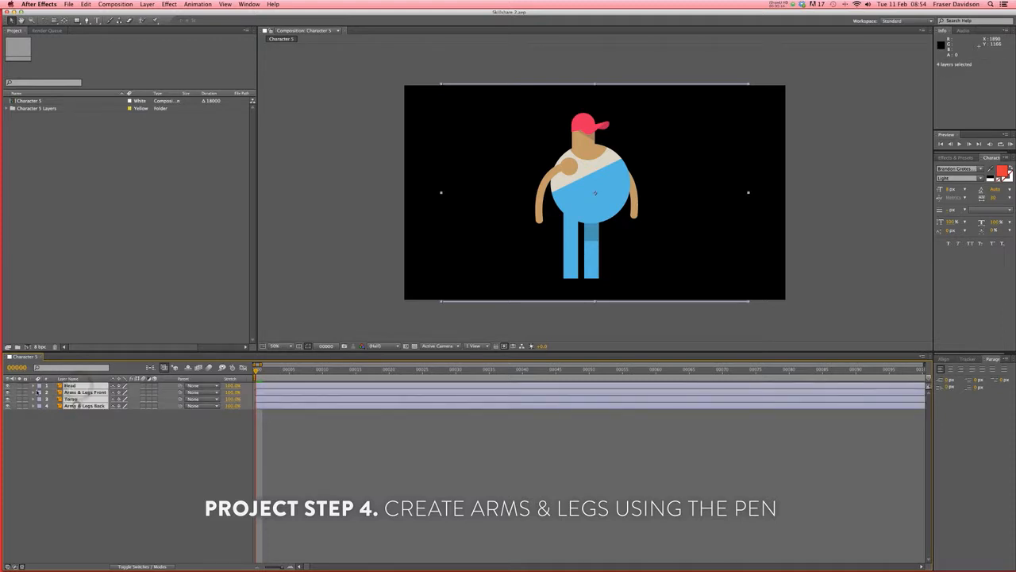
left_click(33, 386, "super")
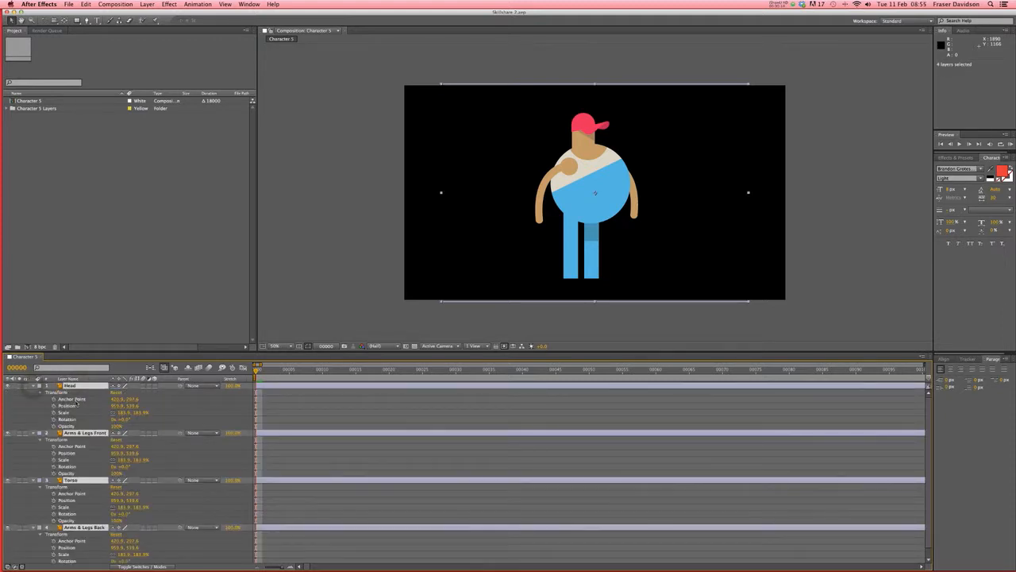
left_click(281, 425)
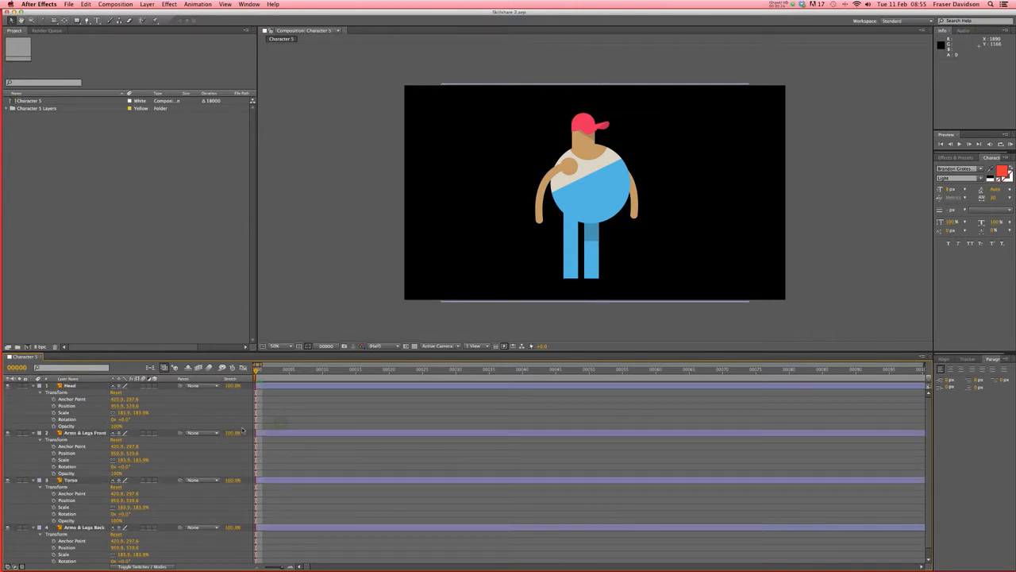
left_click(77, 434)
scroll(79, 435, "down", 1)
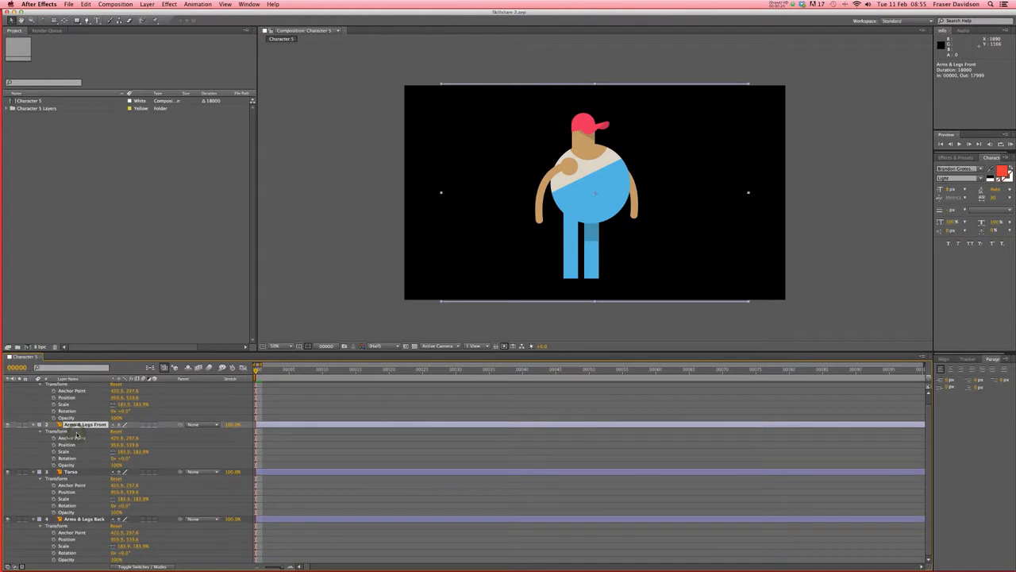
left_click(92, 519, "super")
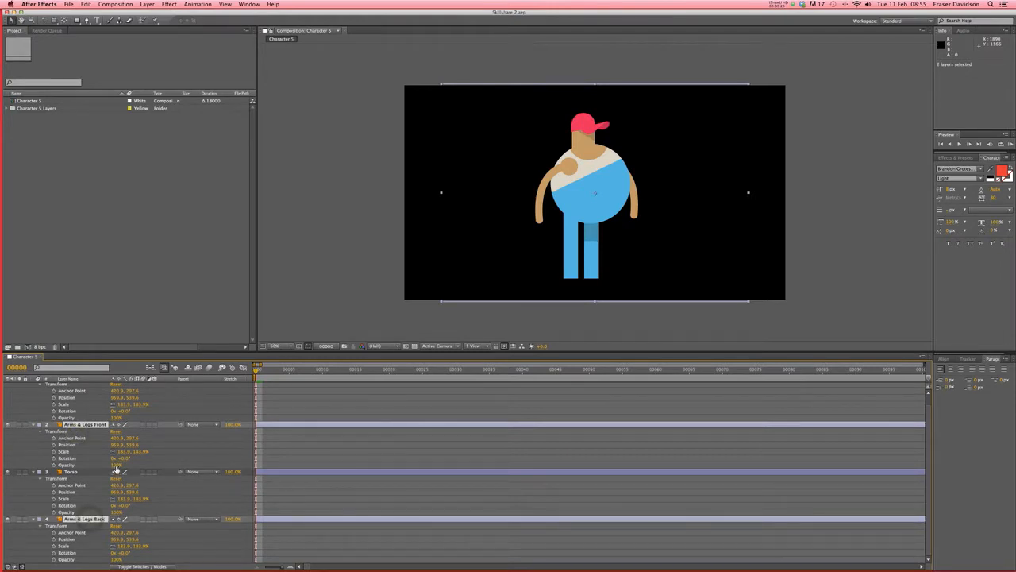
left_click_drag(116, 469, 86, 466)
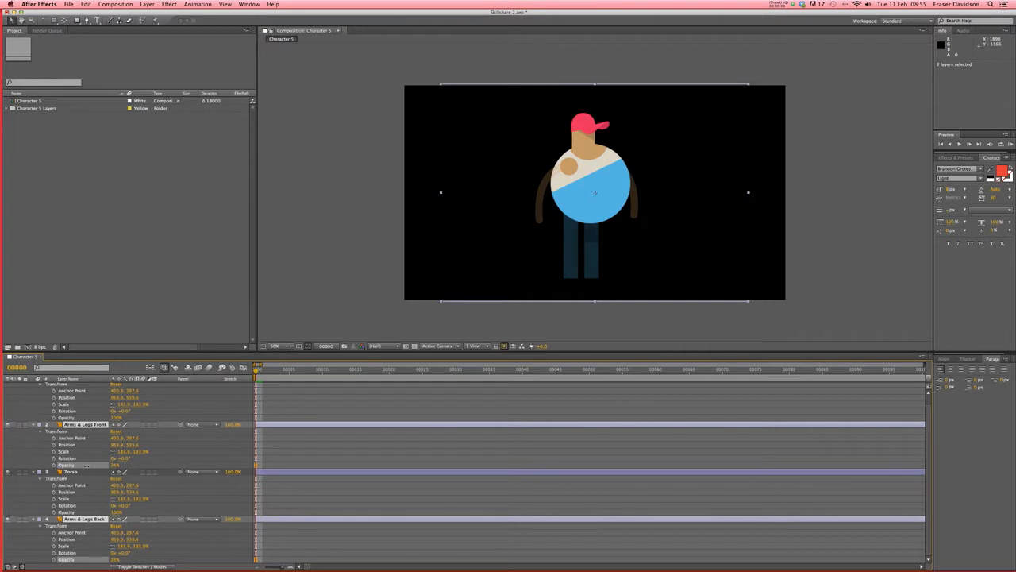
left_click(405, 452)
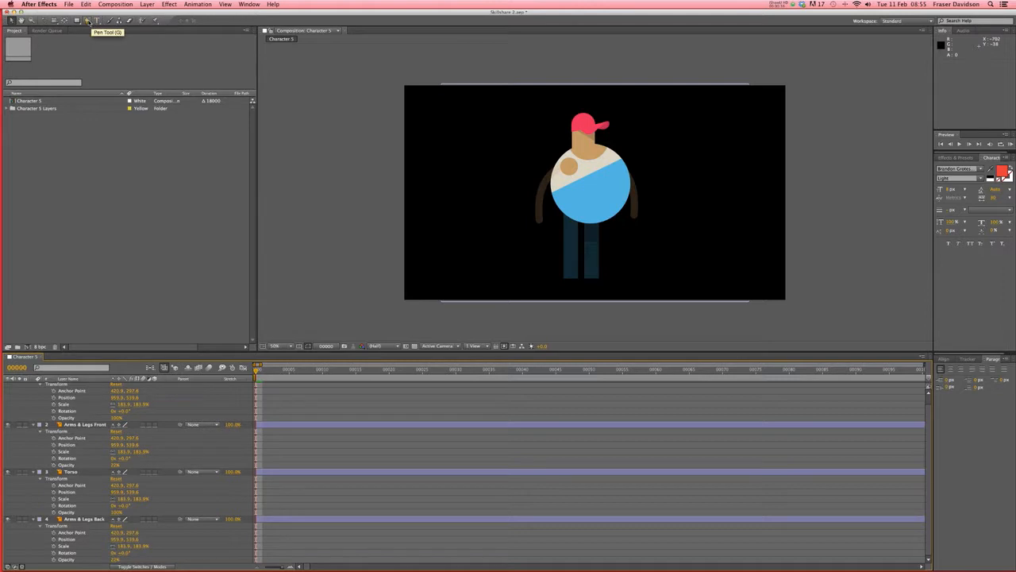
- Collapse all layers' Transform properties and ready the Pen tool with no layer selected
key("super+a")
left_click(33, 425)
left_click(294, 456)
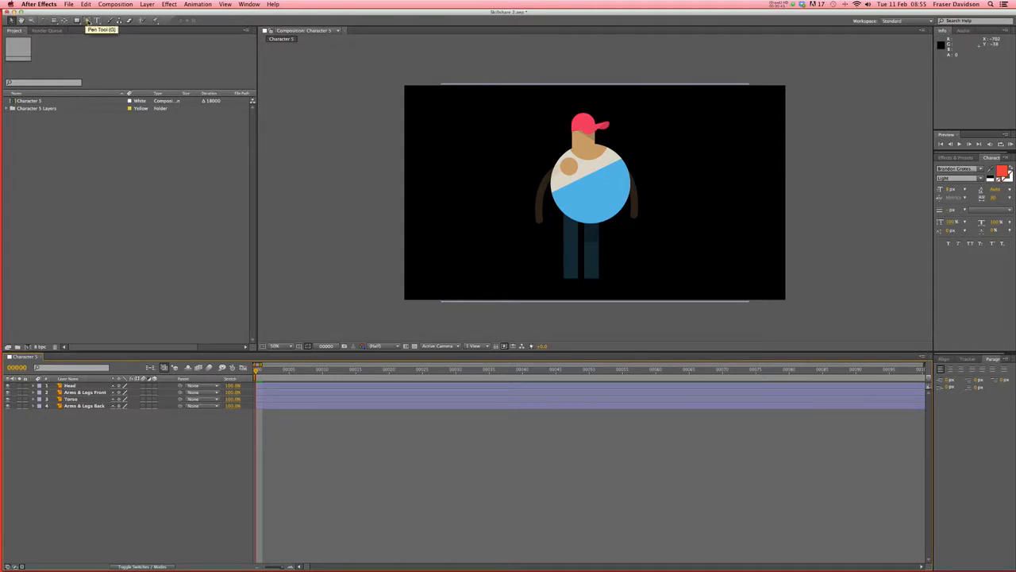
left_click(87, 22)
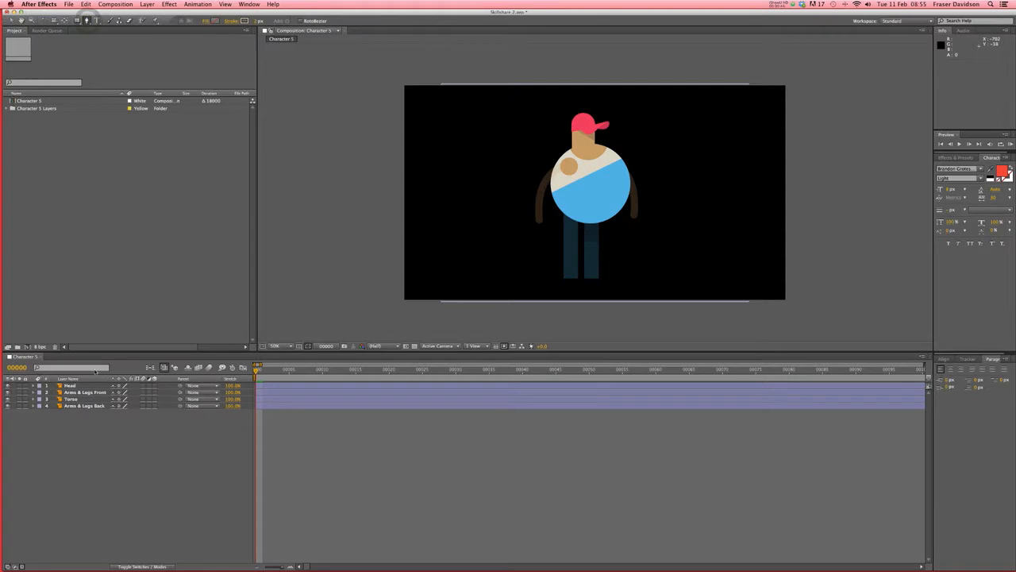
left_click(293, 389)
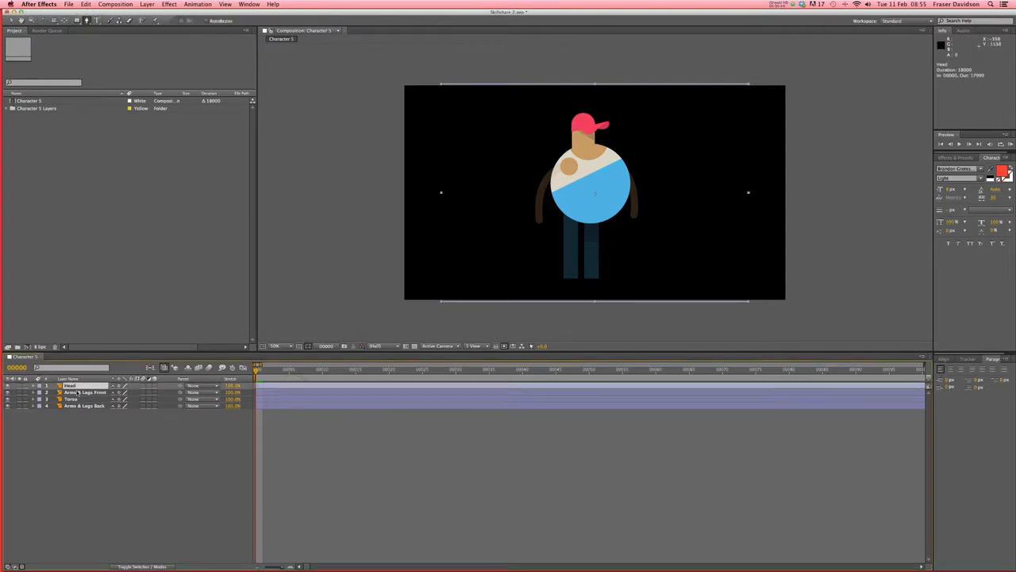
left_click(355, 447)
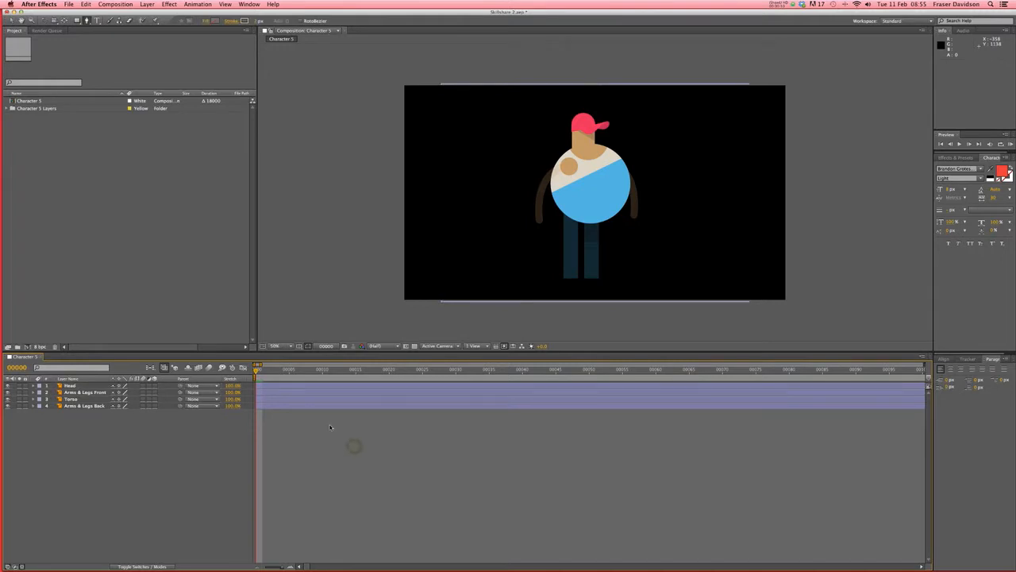
- Pen-draw a curved stroke from shoulder to hand and rename the new shape layer Arm Front
left_click(568, 164)
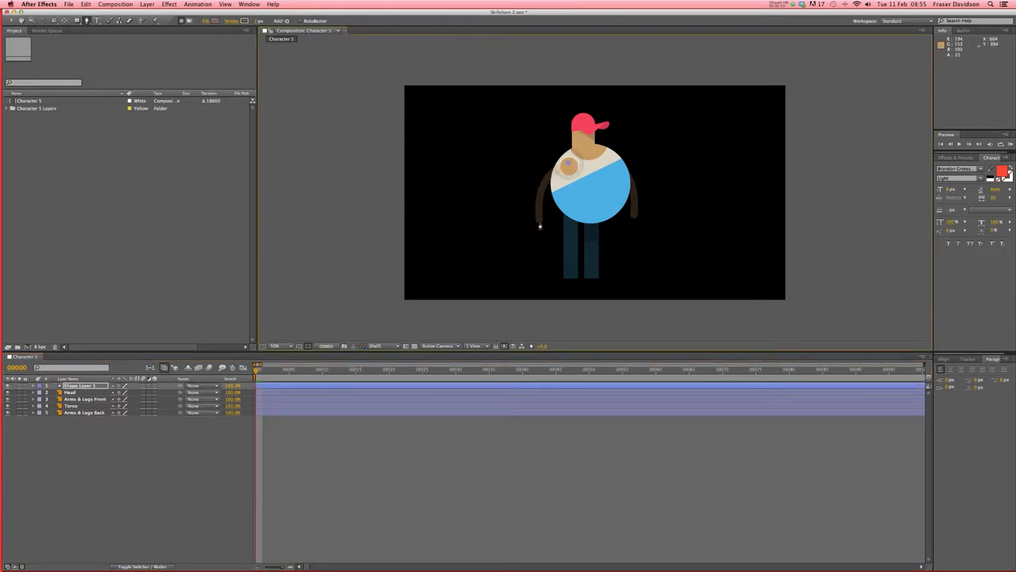
left_click_drag(539, 225, 548, 280)
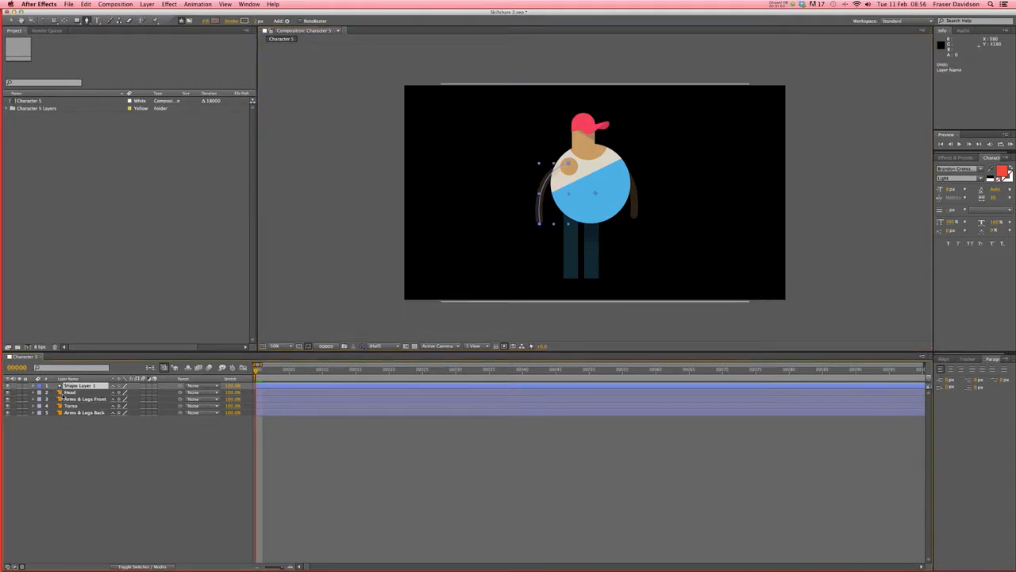
left_click(87, 386)
key("Return")
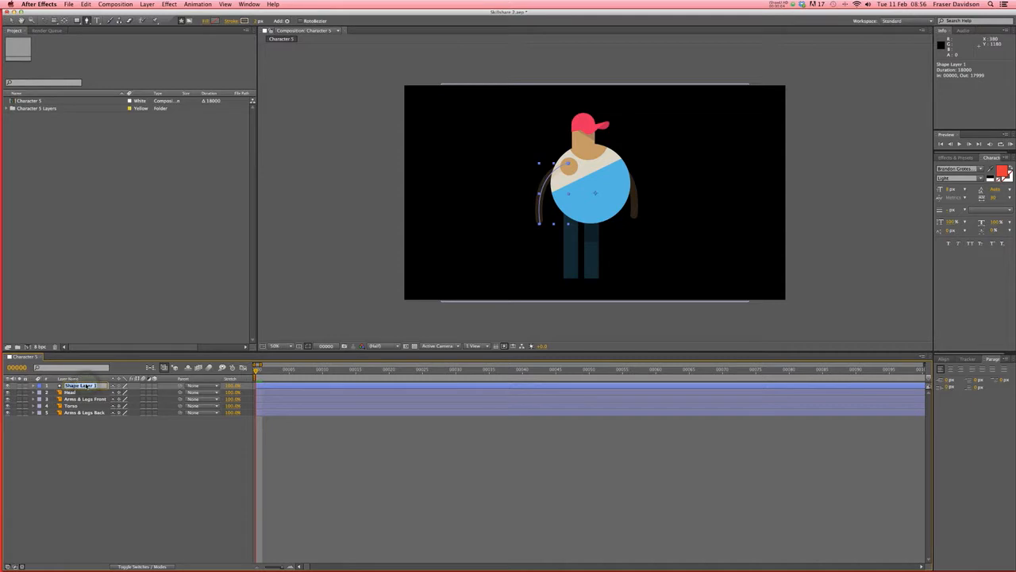
key("BackSpace")
key("Return")
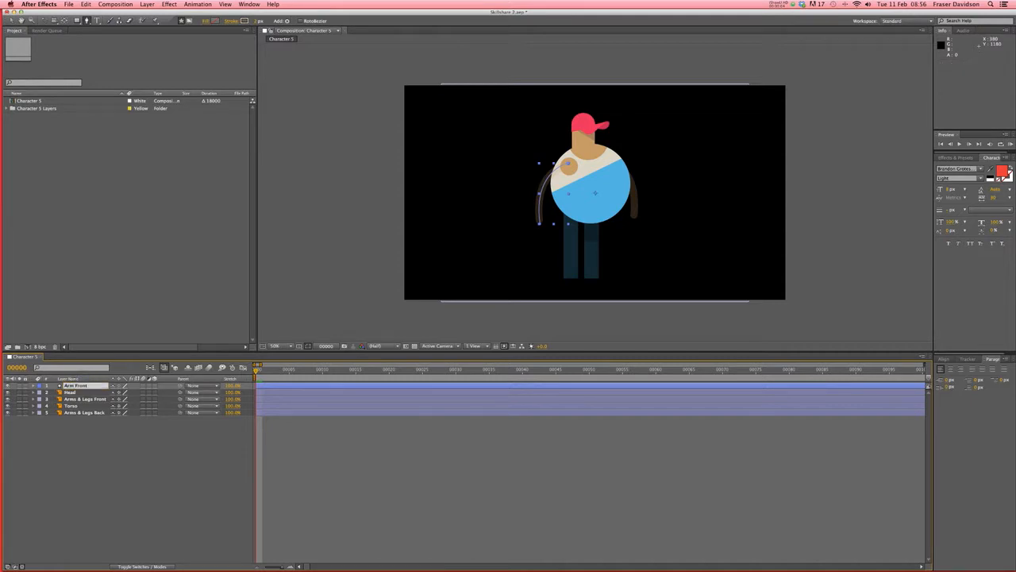
left_click(33, 386)
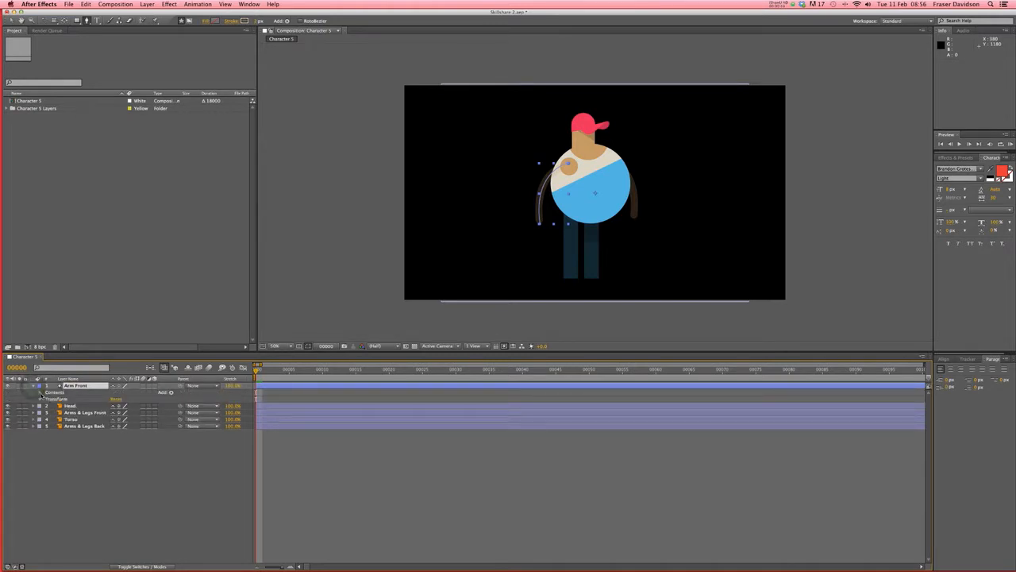
- Expand Arm Front's Path 1, test-drag the hand vertex then undo, and reveal Stroke 1
left_click(40, 392)
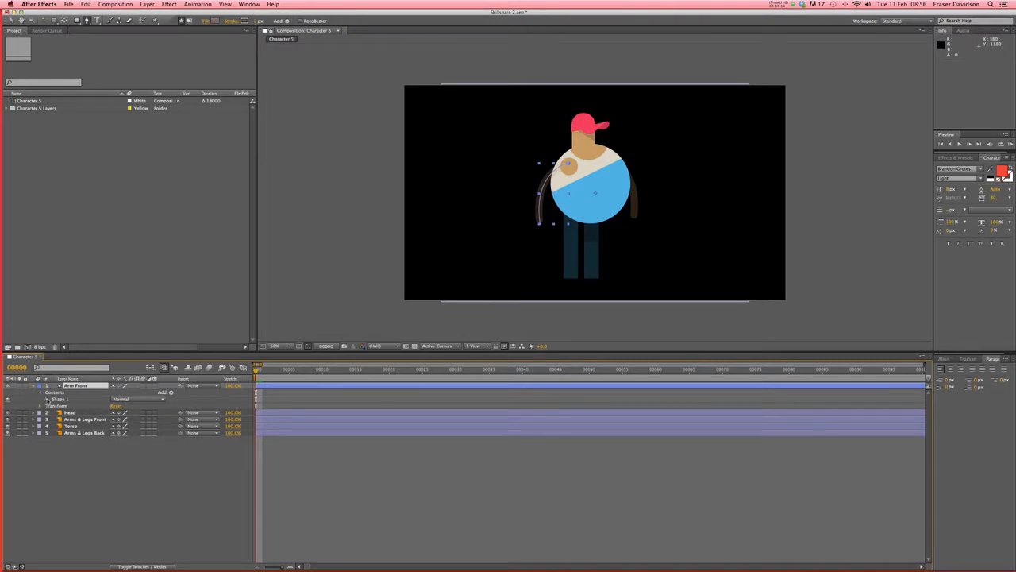
left_click(48, 399)
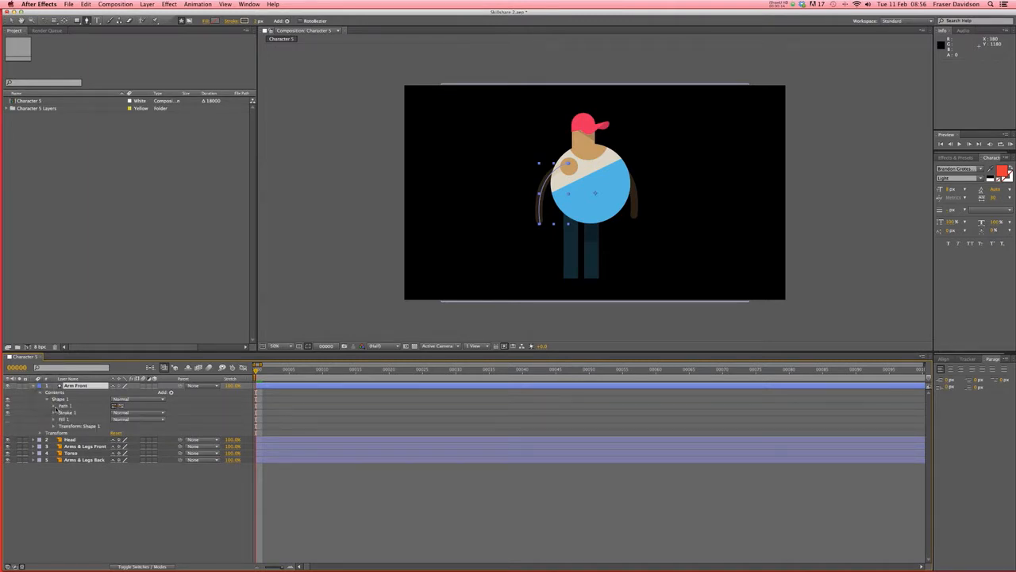
left_click(54, 406)
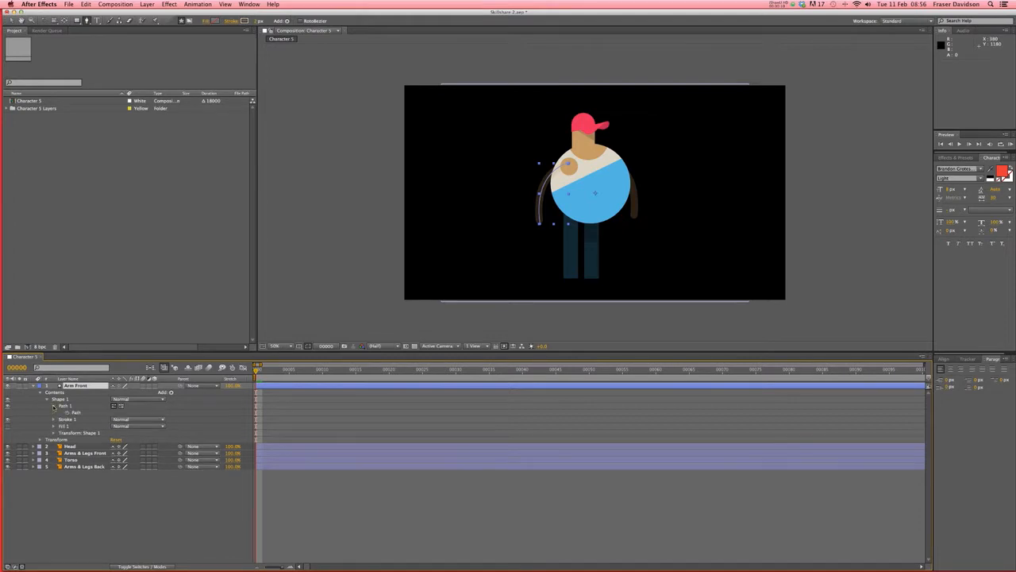
left_click(76, 413)
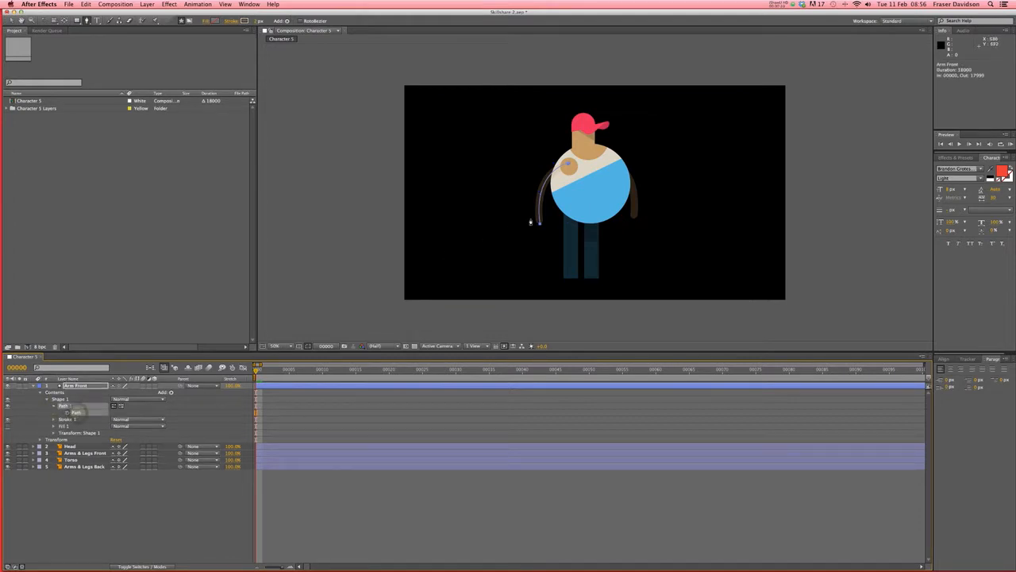
left_click(539, 225)
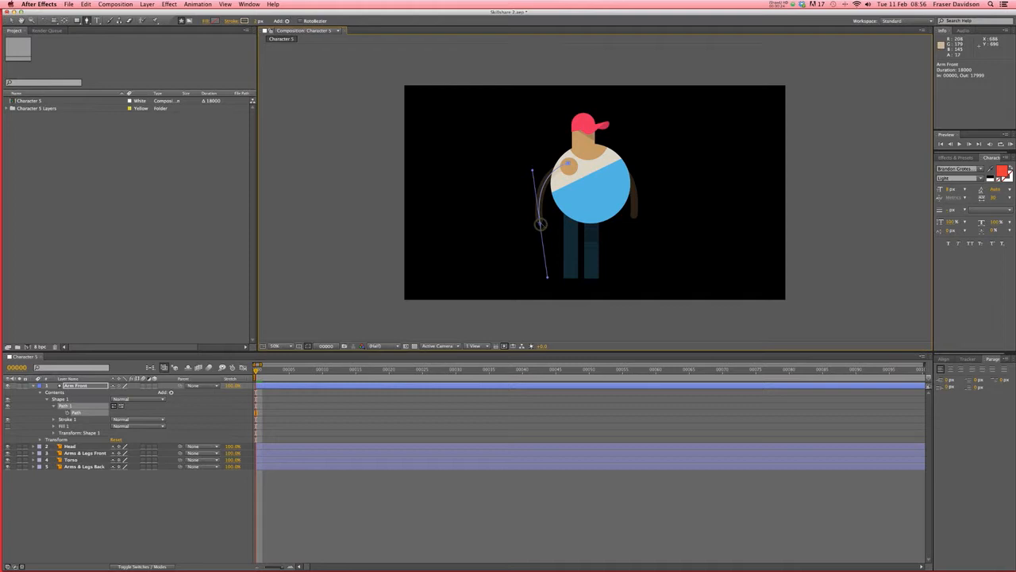
mouse_move(539, 225)
left_mouse_down()
mouse_move(524, 219)
mouse_move(531, 210)
left_mouse_up()
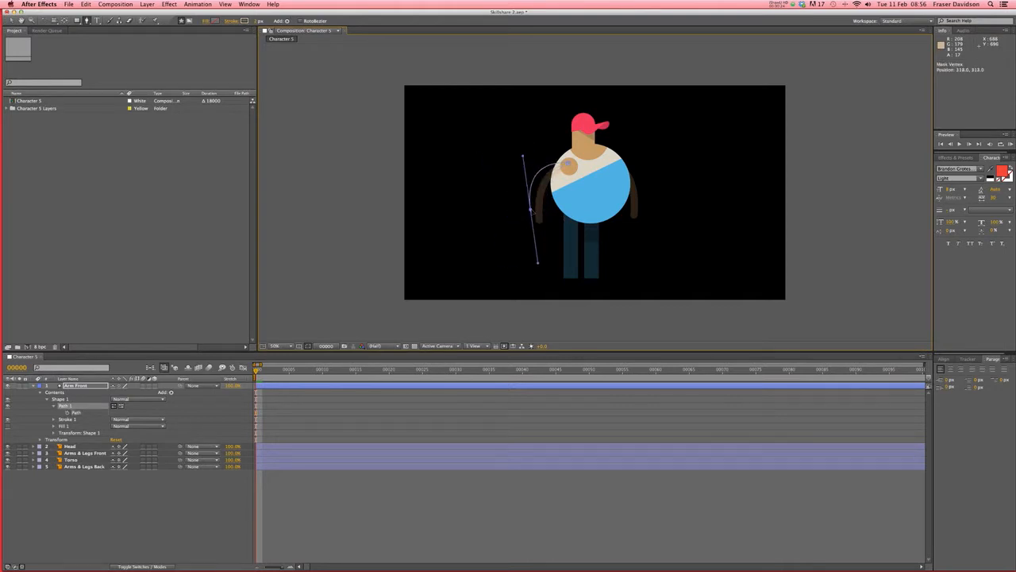
key("super+z")
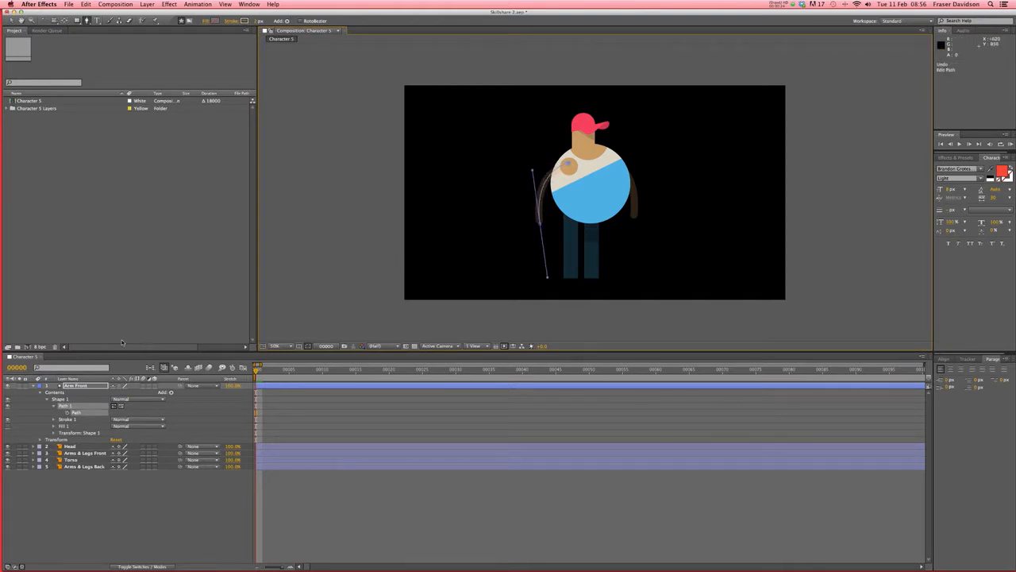
left_click(54, 419)
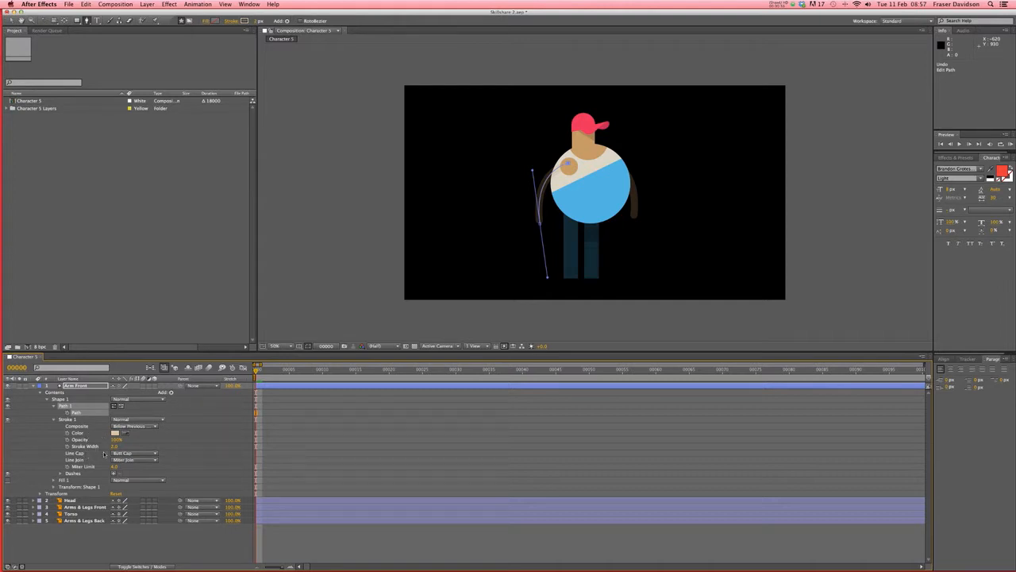
left_click(334, 433)
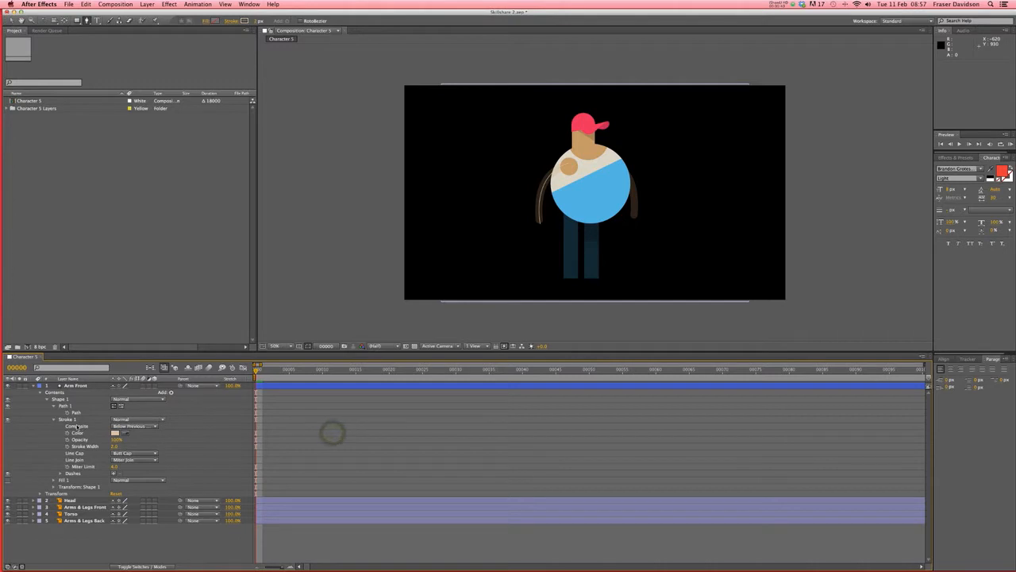
- Give the Arm Front stroke a skin-tone colour sampled from the character and width 35
left_click(75, 421)
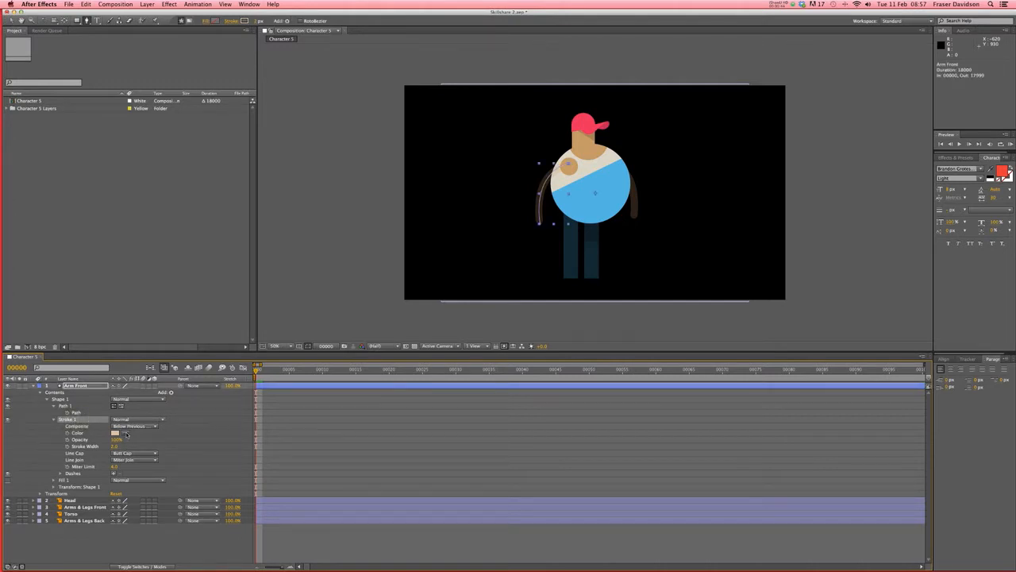
left_click(124, 434)
left_click(570, 166)
left_click_drag(113, 446, 119, 446)
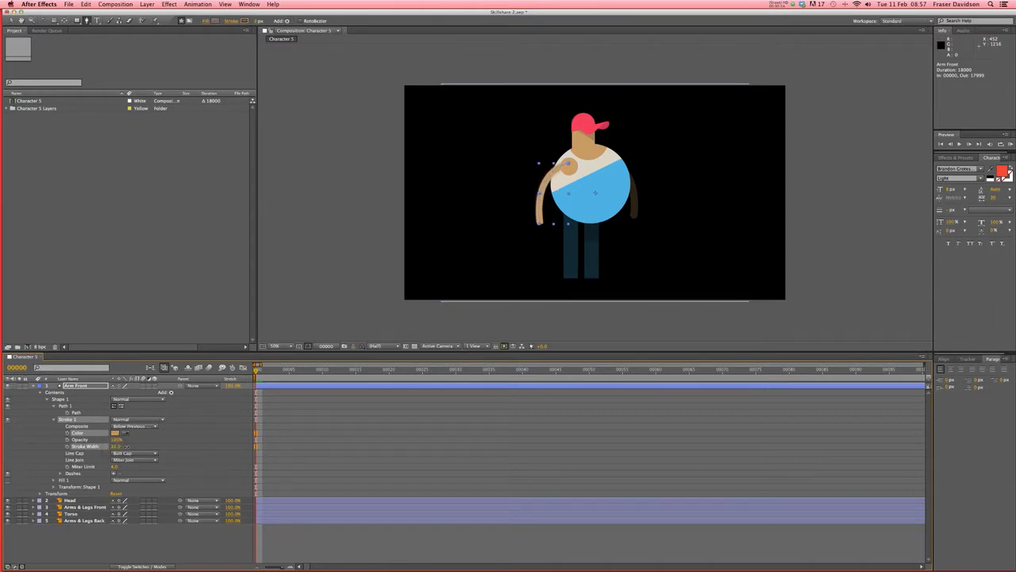
left_click_drag(127, 446, 127, 446)
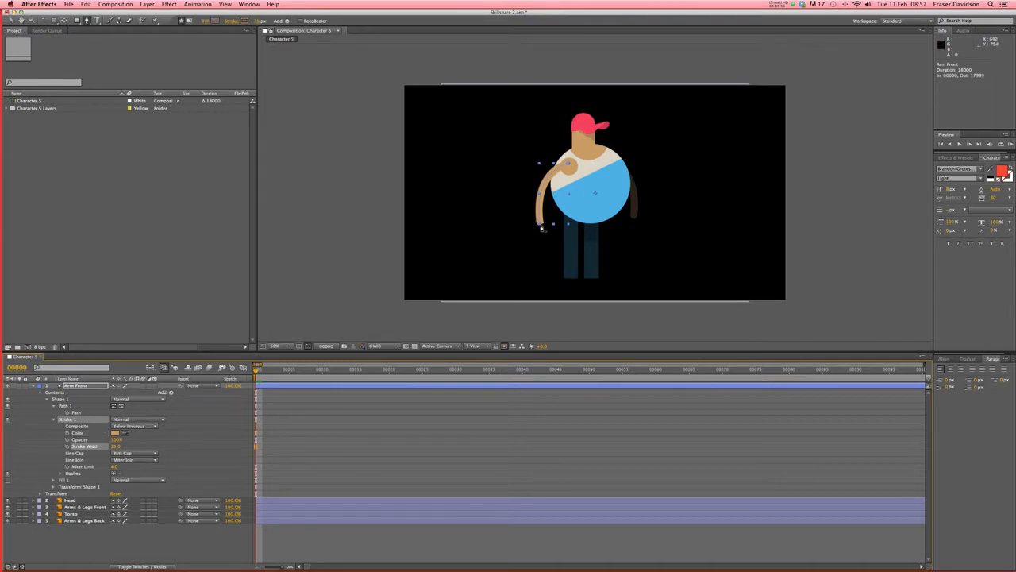
left_click(294, 433)
left_click(292, 431)
- Change the Arm Front stroke's Line Cap from Butt Cap to Round Cap
left_click(83, 453)
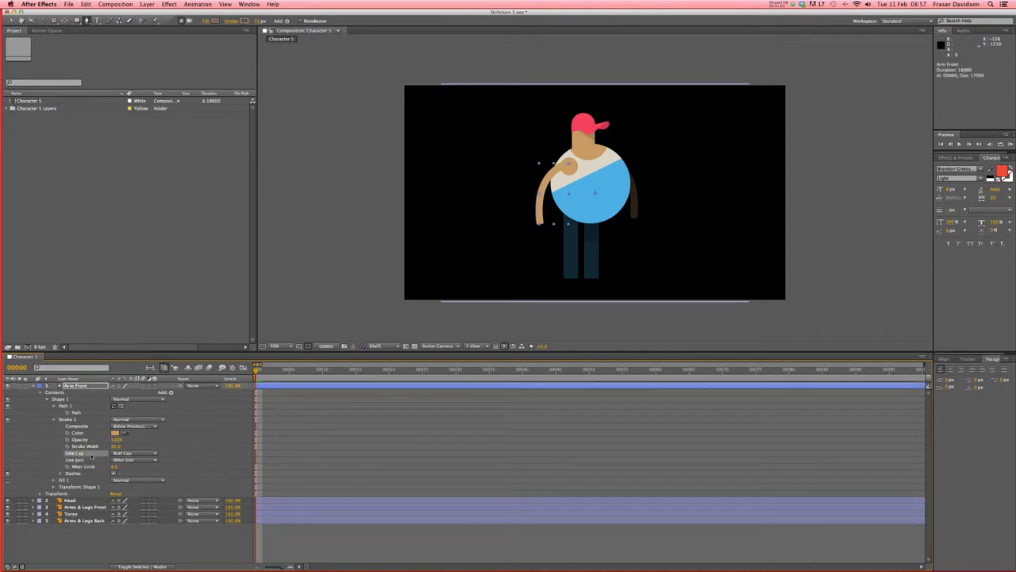
left_click(148, 454)
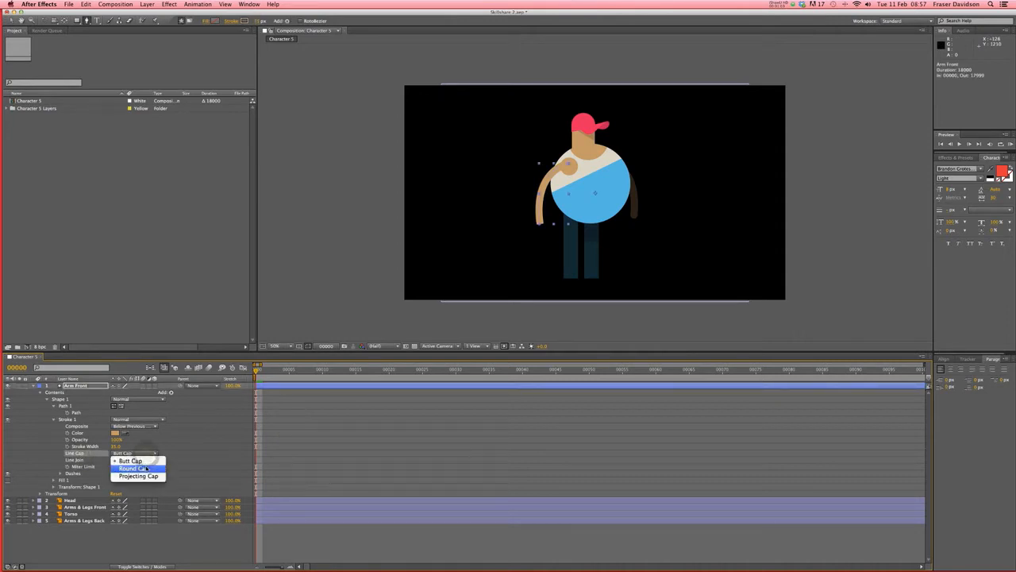
left_click(146, 469)
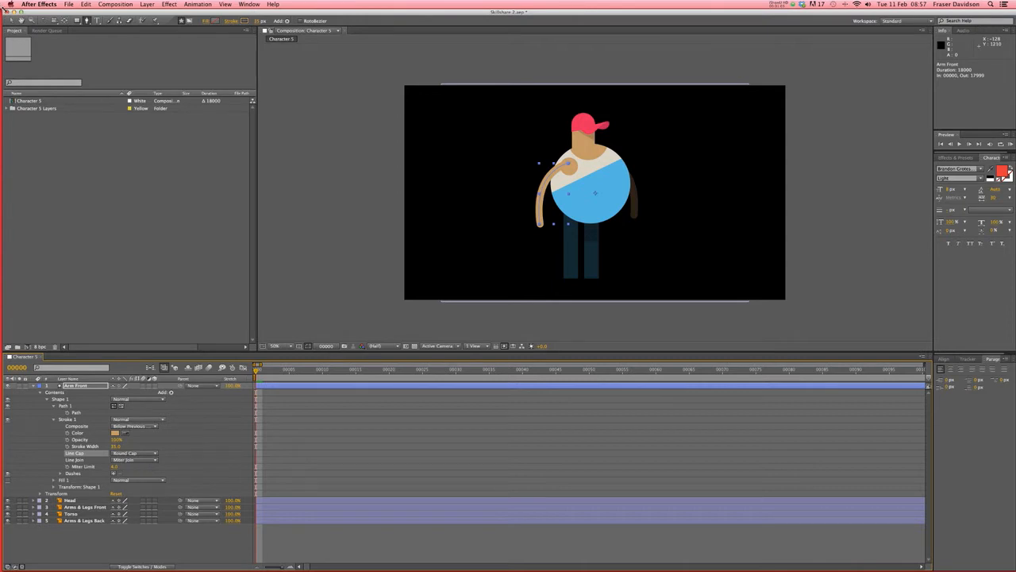
left_click(492, 456)
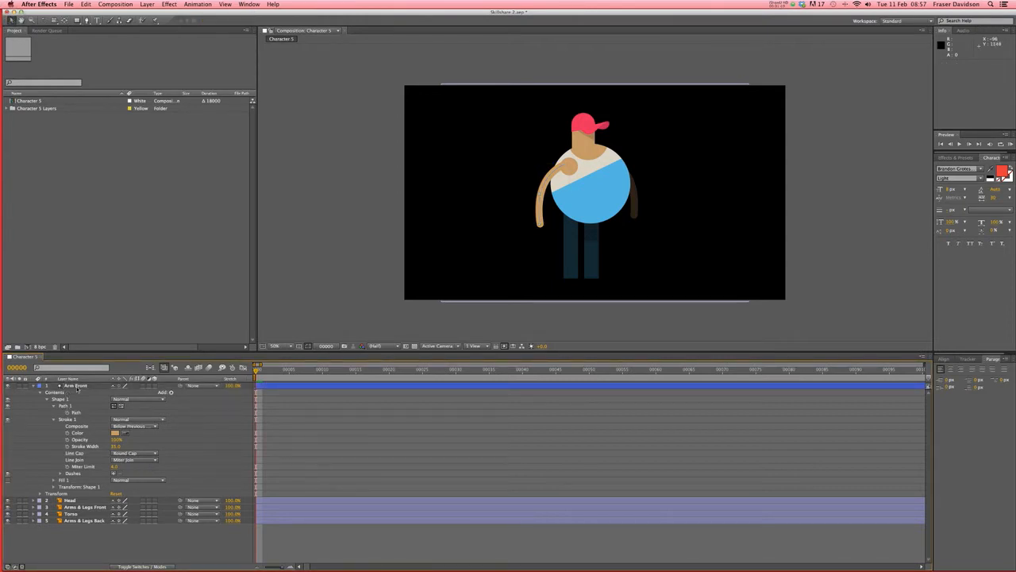
- Copy and paste Arm Front, rename the copy Arm Back, and move it below Torso
left_click(91, 19)
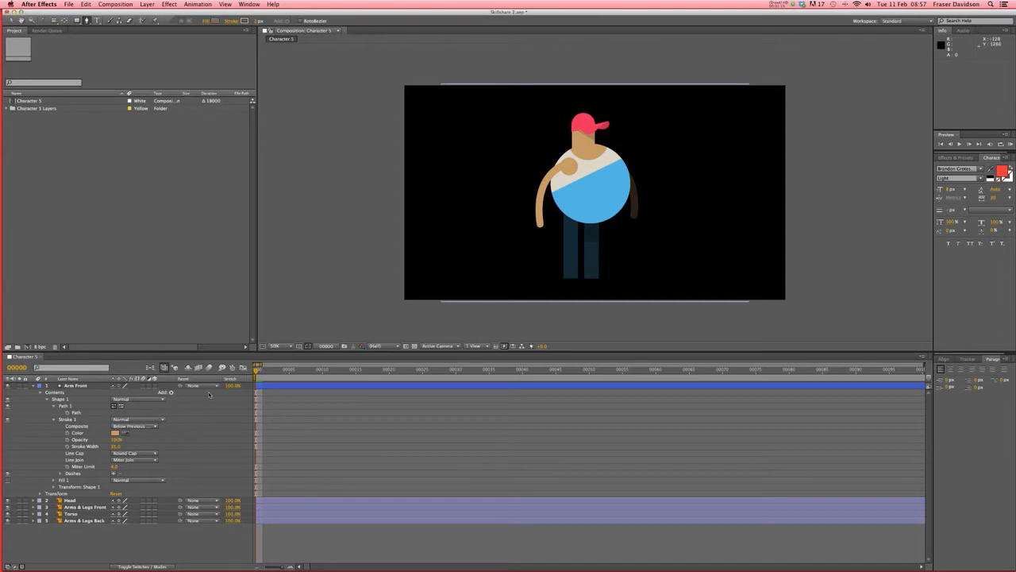
left_click(79, 387)
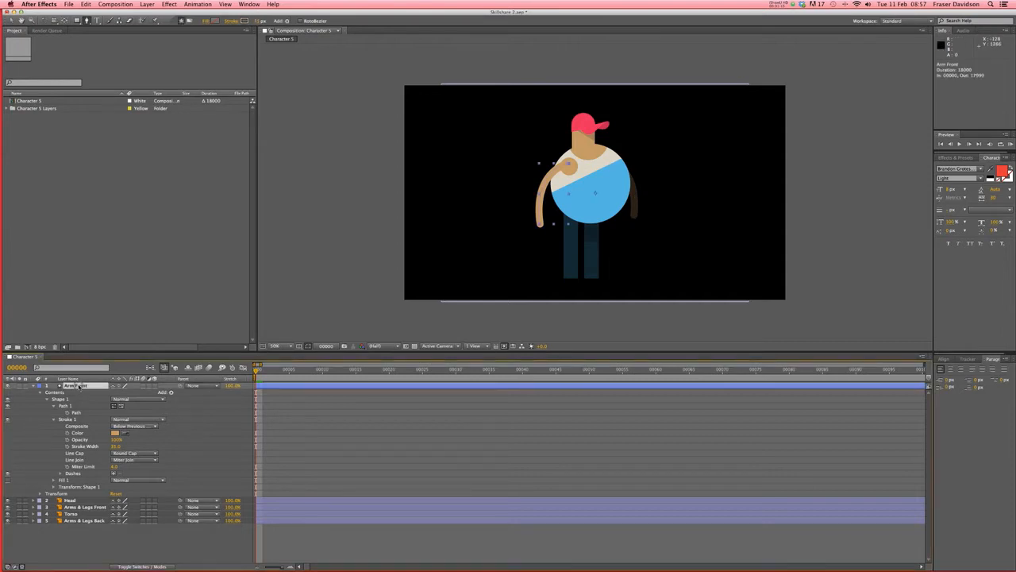
key("super+c")
left_click(84, 4)
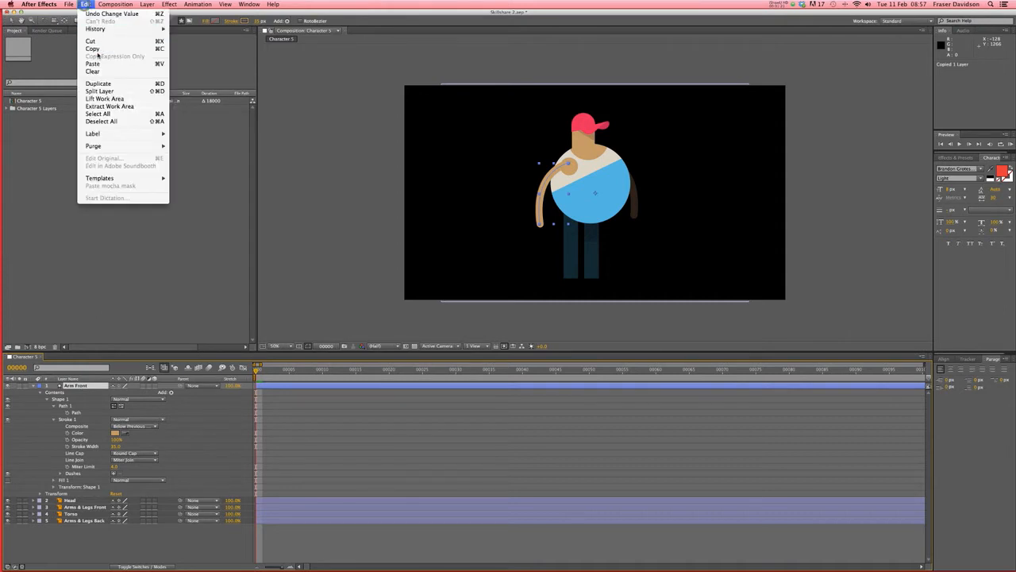
left_click(85, 4)
left_click(85, 4)
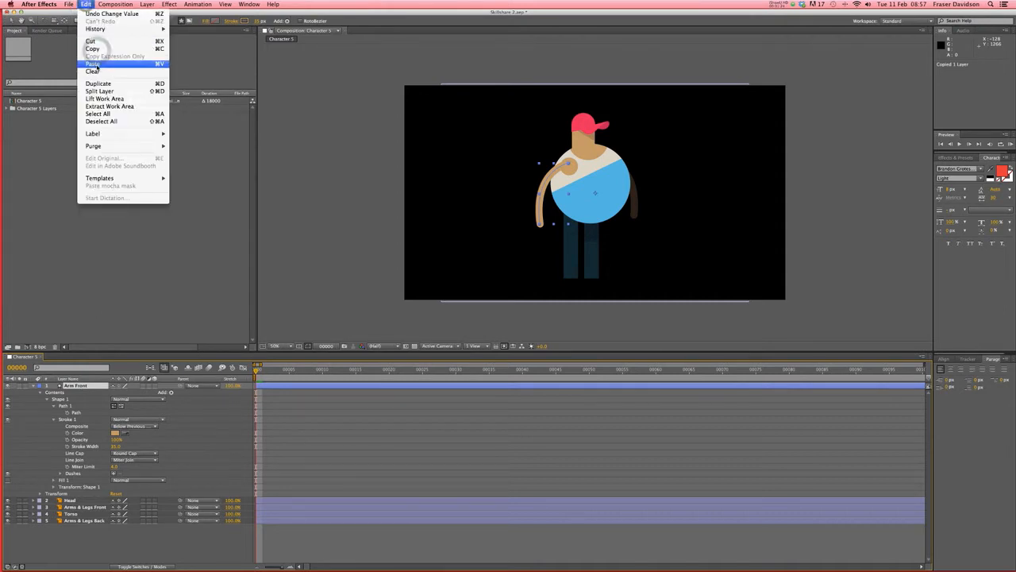
left_click(97, 66)
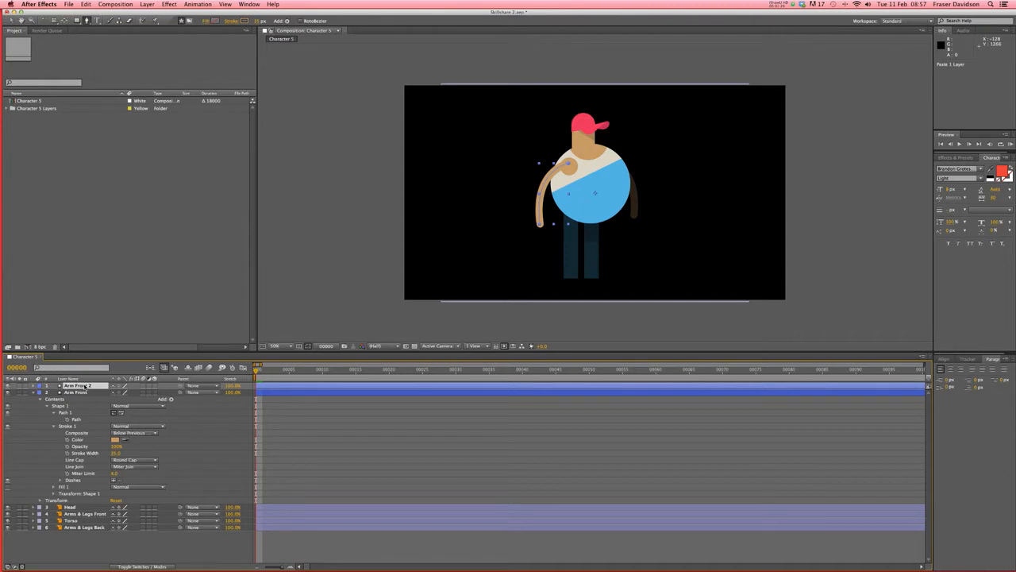
key("Return")
key("Return")
left_click_drag(79, 385, 85, 524)
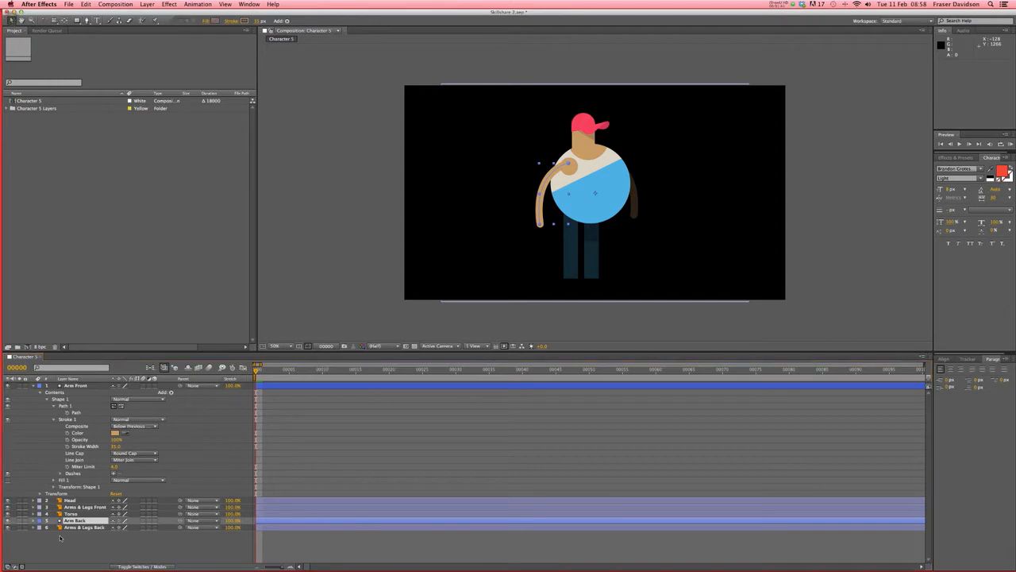
left_click(33, 386)
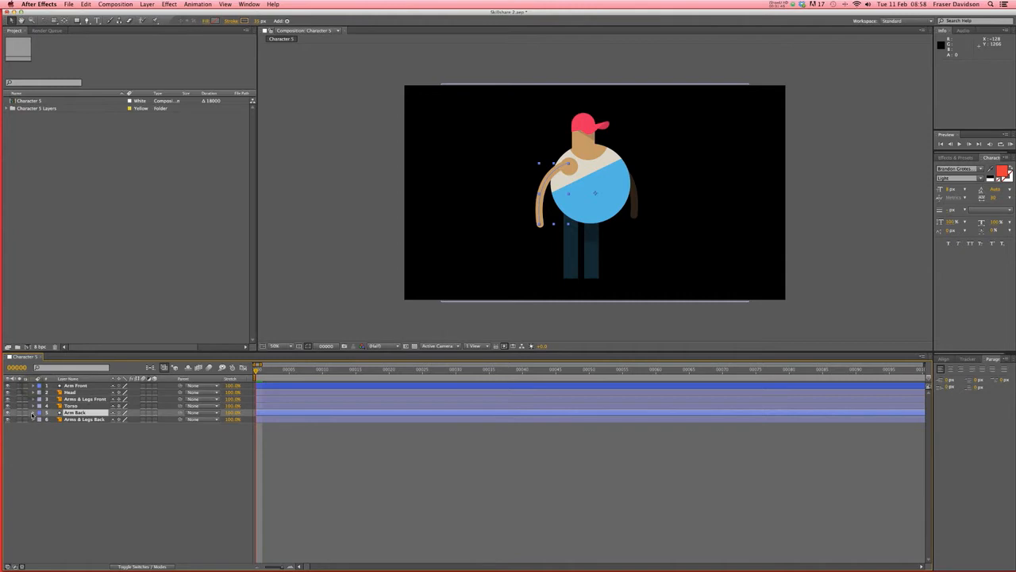
- Drag Arm Back's hand and shoulder vertices over to the character's right side
left_click(33, 412)
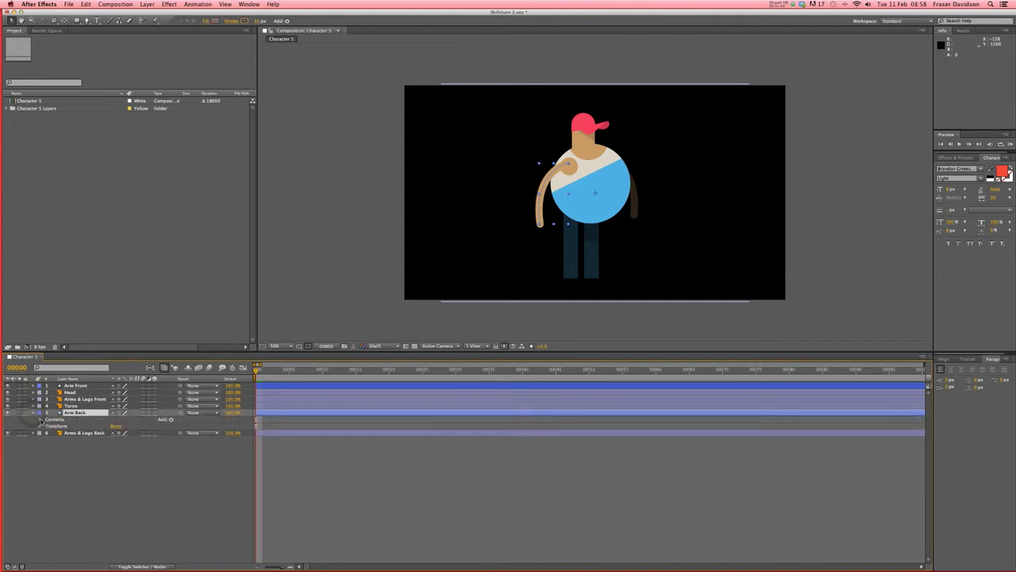
left_click(40, 420)
left_click(47, 427)
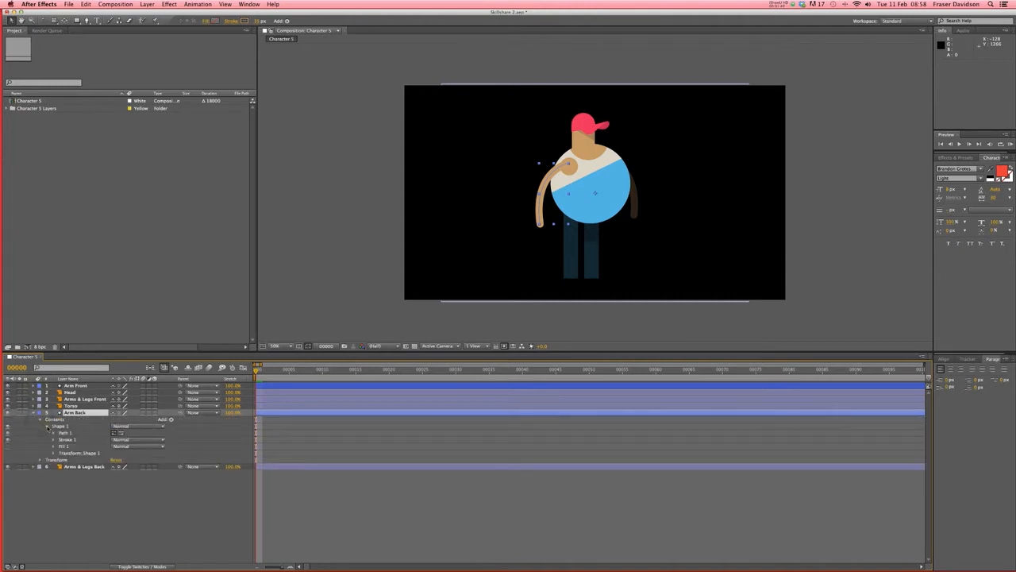
left_click(53, 433)
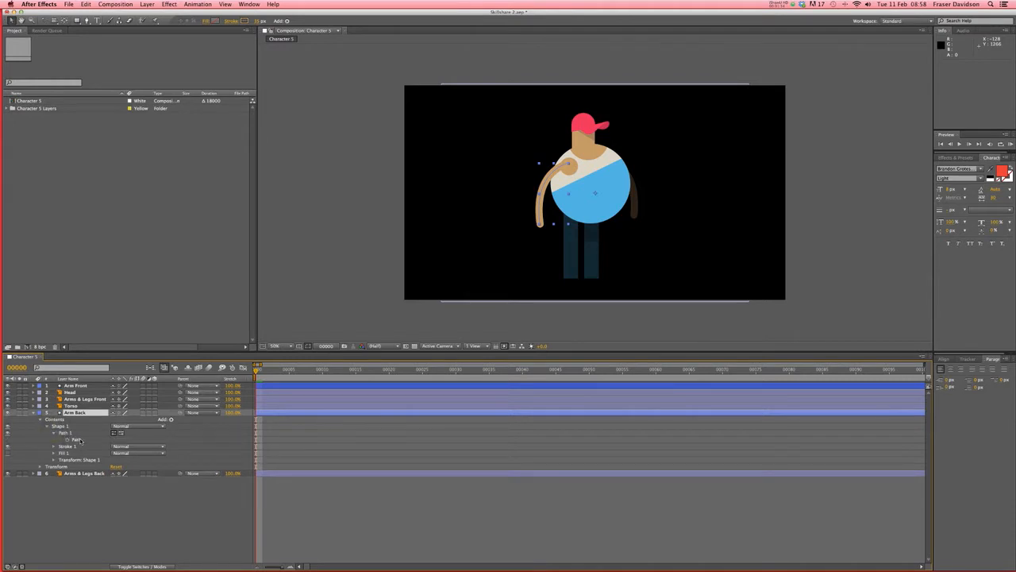
left_click(79, 439)
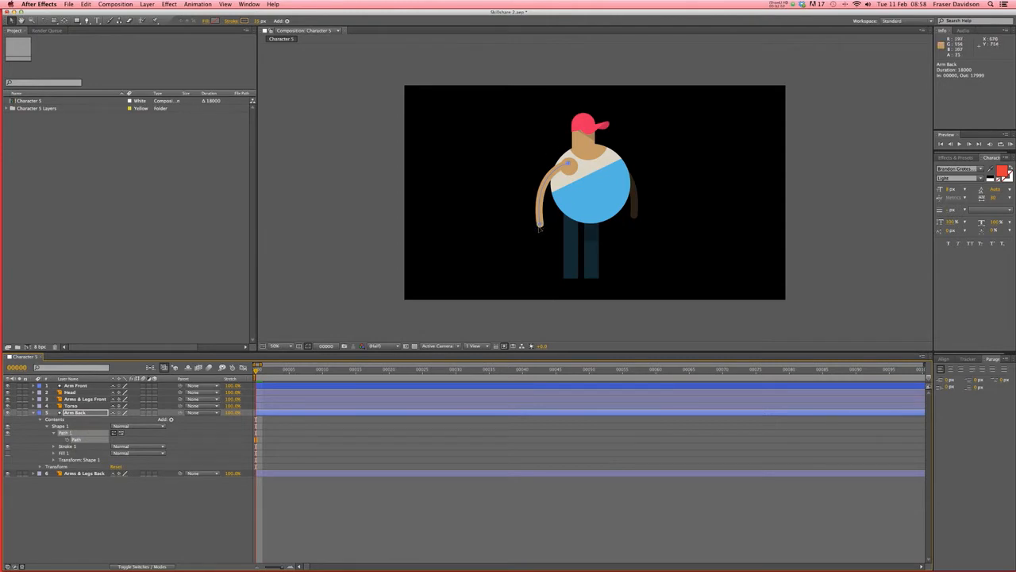
left_click(540, 226)
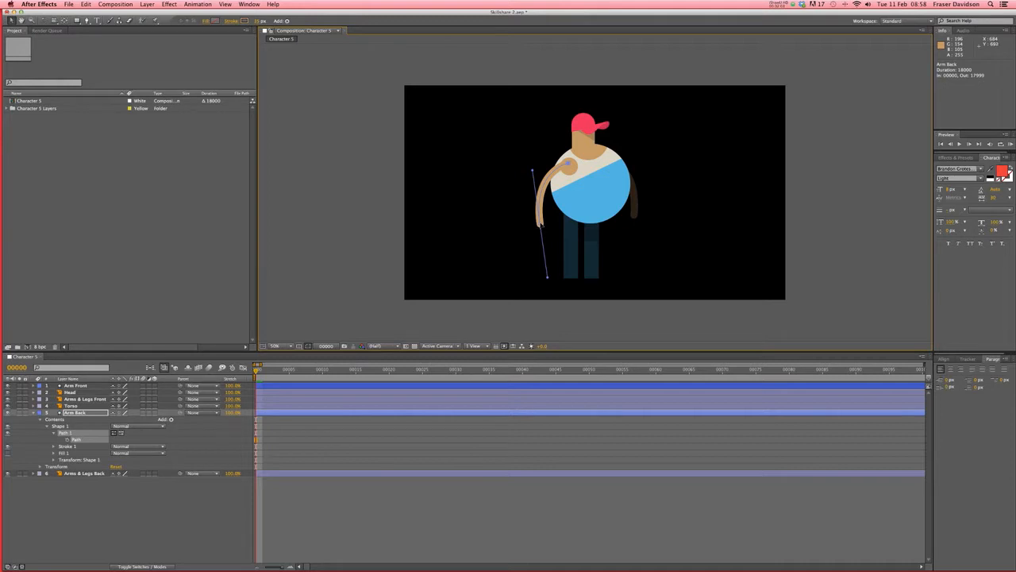
left_click_drag(540, 225, 633, 218)
left_click_drag(569, 164, 633, 163)
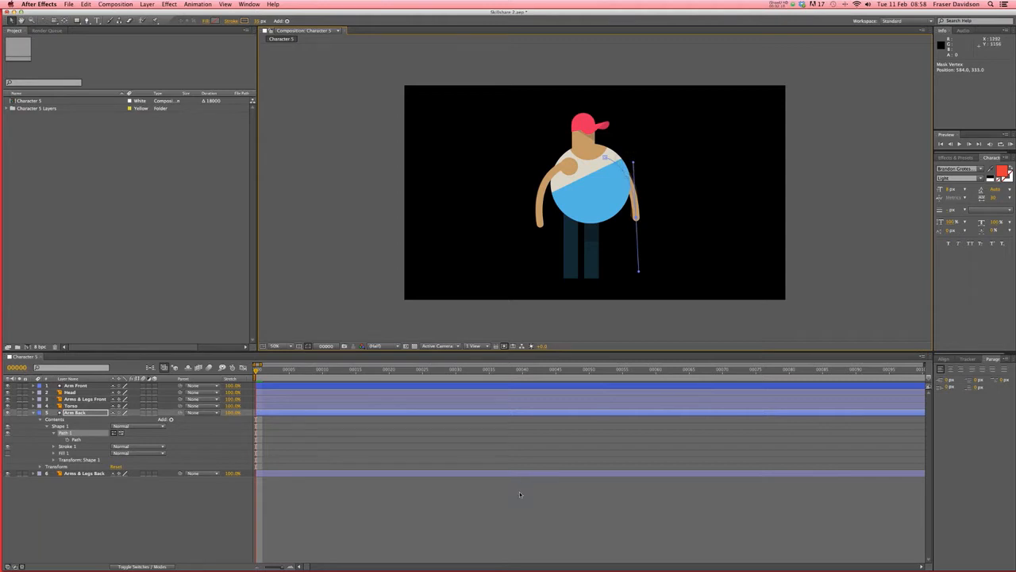
left_click(181, 510)
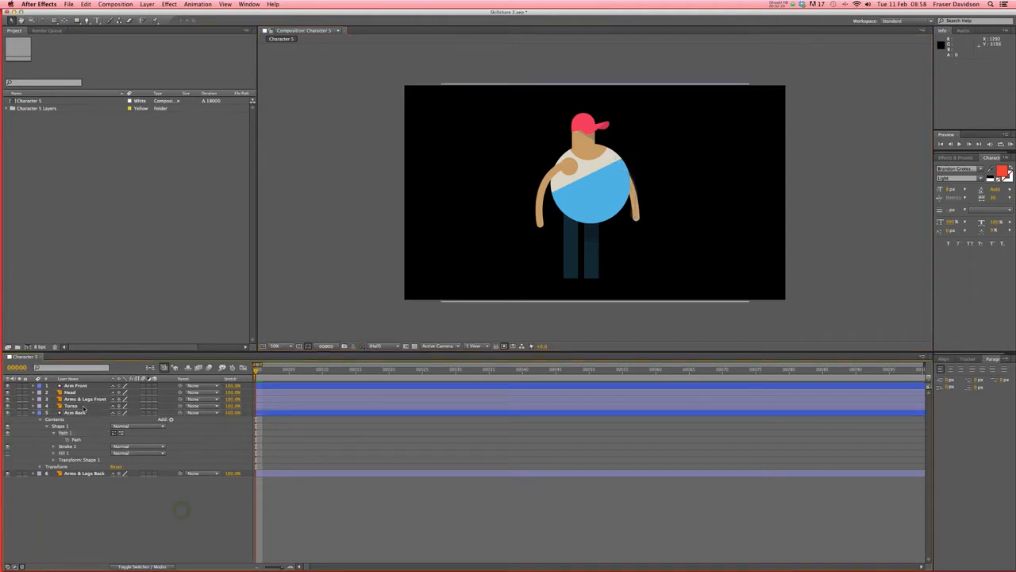
- Draw a straight two-point pen path from the torso down the left leg, undoing a trial curve
key("g")
scroll(587, 190, "up", 2)
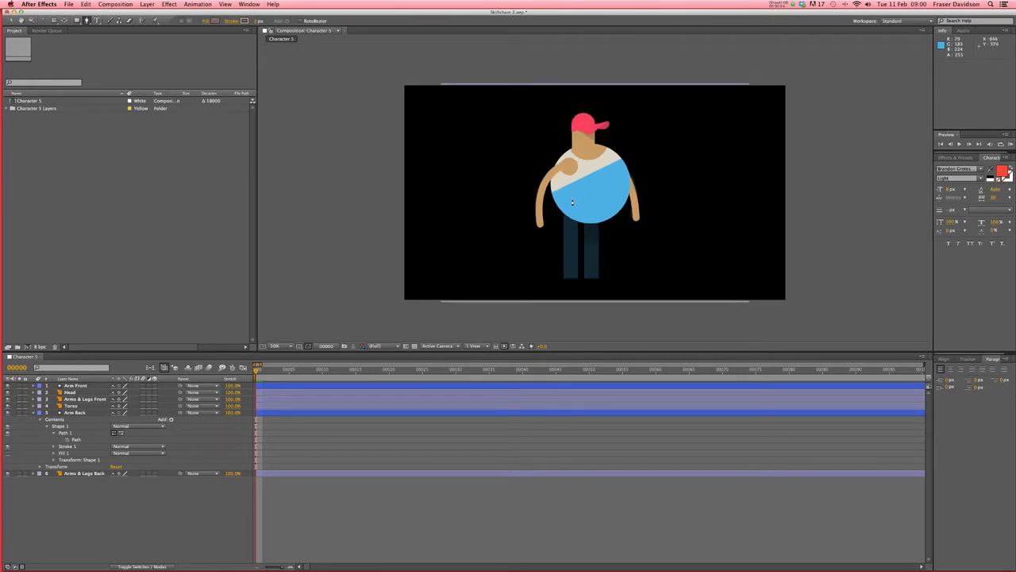
left_click_drag(572, 203, 572, 228)
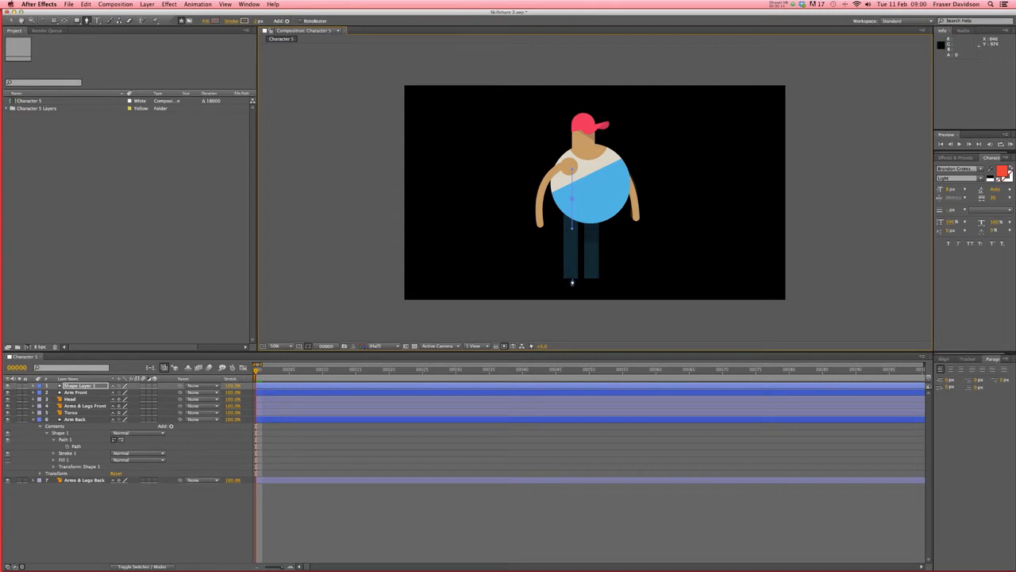
left_click_drag(572, 282, 572, 300)
key("v")
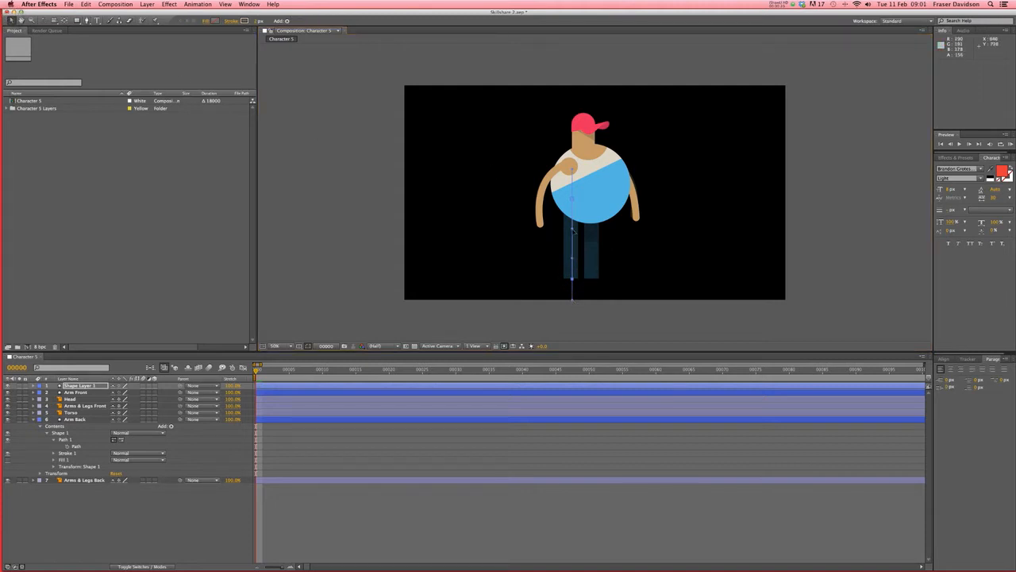
left_click_drag(572, 229, 595, 261)
key("super+z")
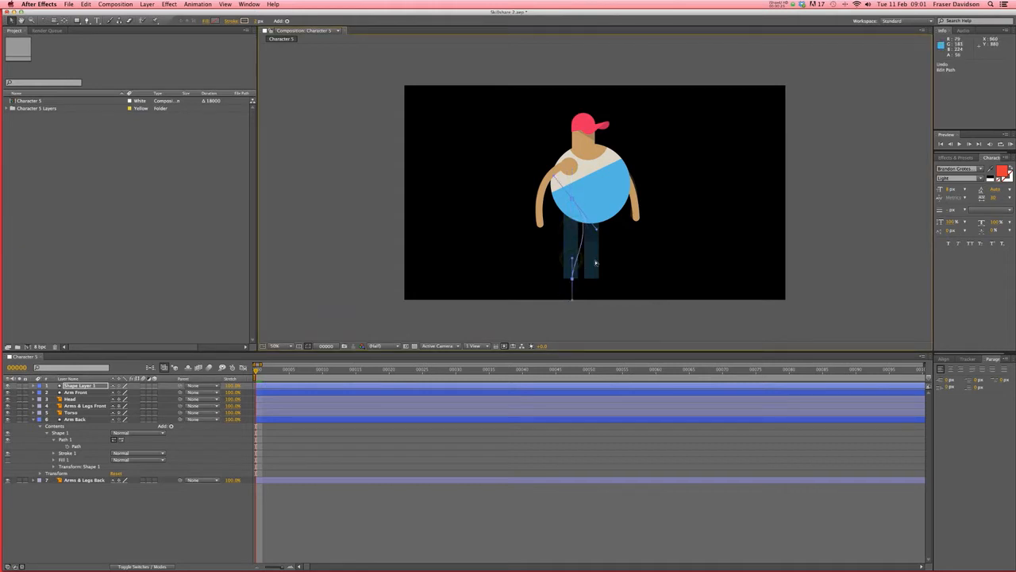
key("super+z")
- Rename Shape Layer 1 to 'Leg Front' and move it just below Arms & Legs Front
left_click(79, 386)
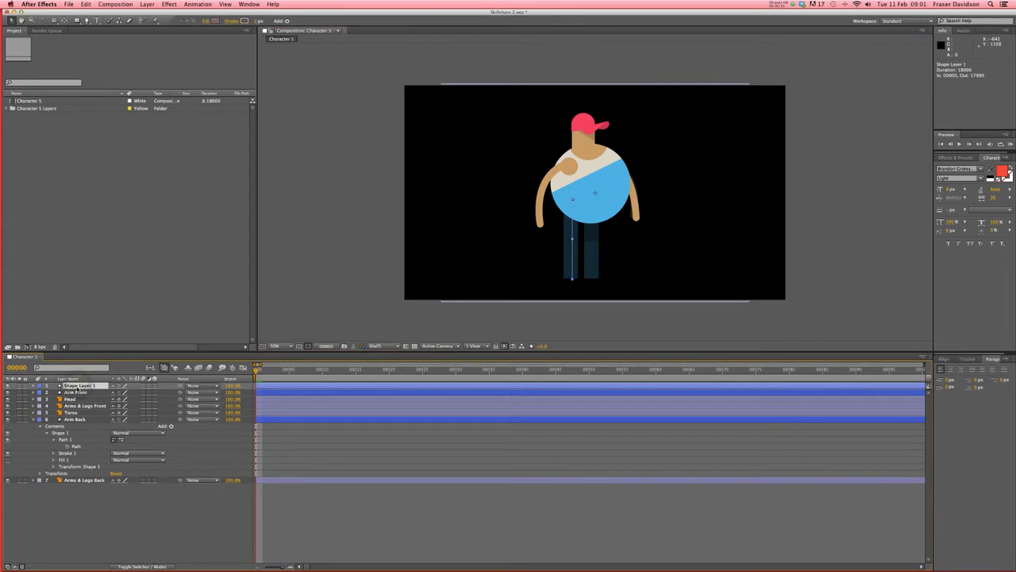
key("Return")
key("BackSpace")
key("Return")
left_click_drag(77, 389, 80, 410)
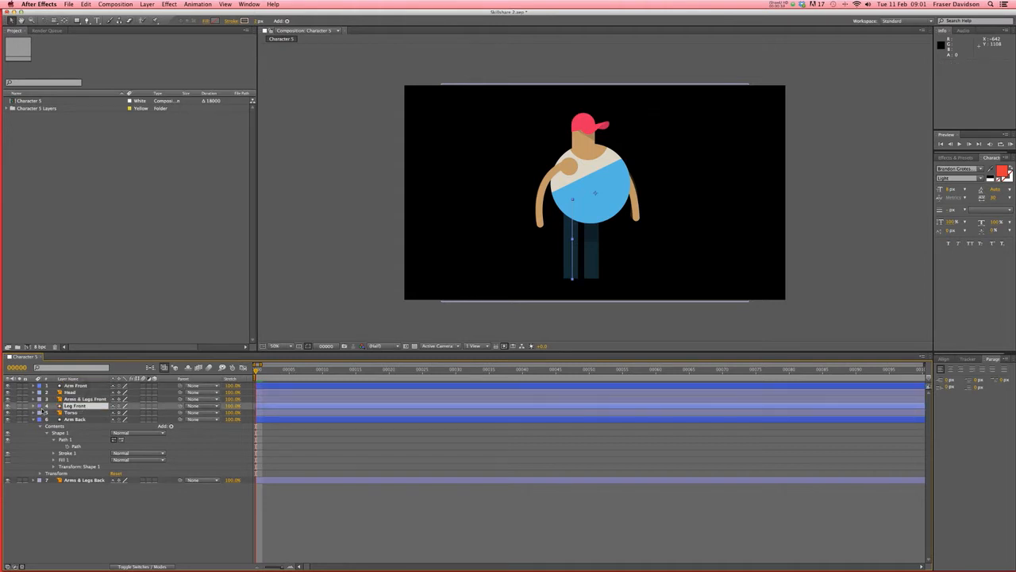
- Eyedrop the torso's blue into Leg Front's Stroke 1 colour and scrub its stroke width thicker
left_click(39, 406)
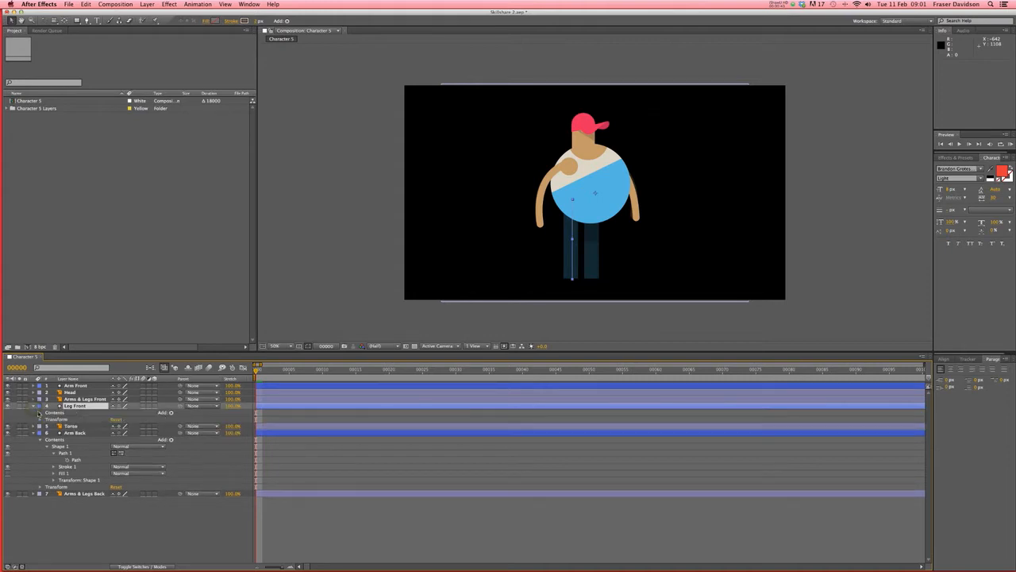
left_click(39, 412)
left_click(47, 419)
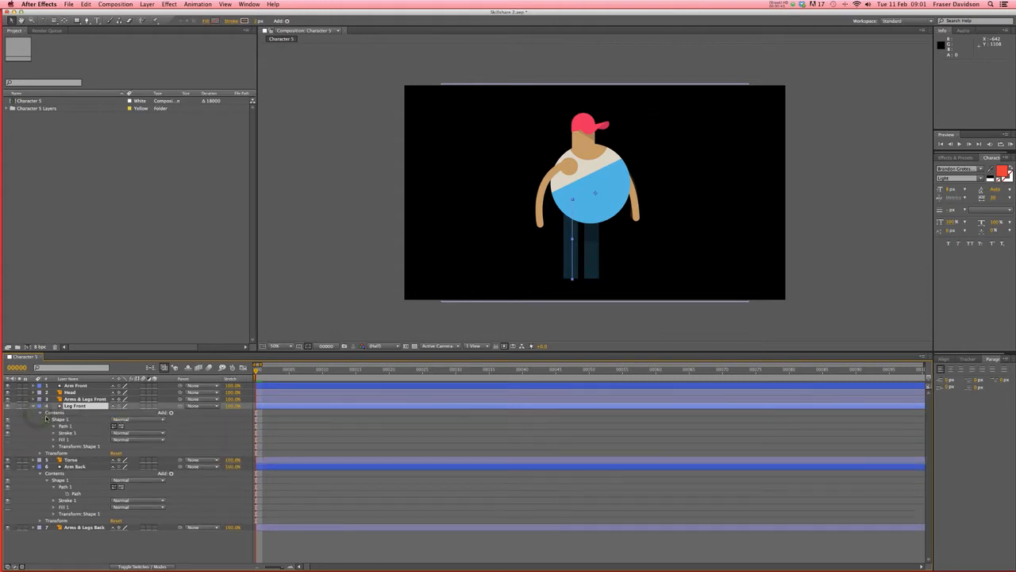
left_click(54, 426)
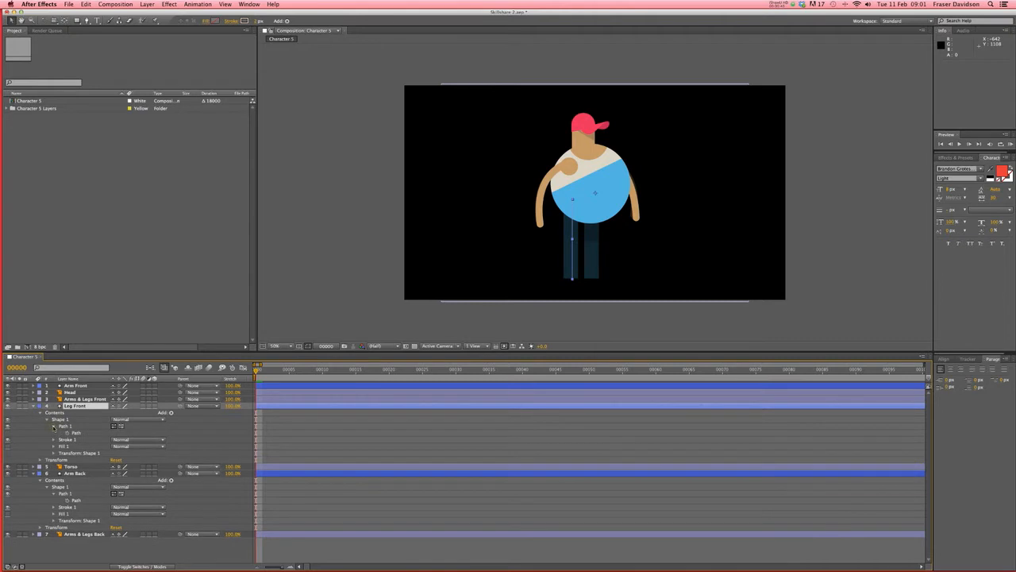
left_click(53, 439)
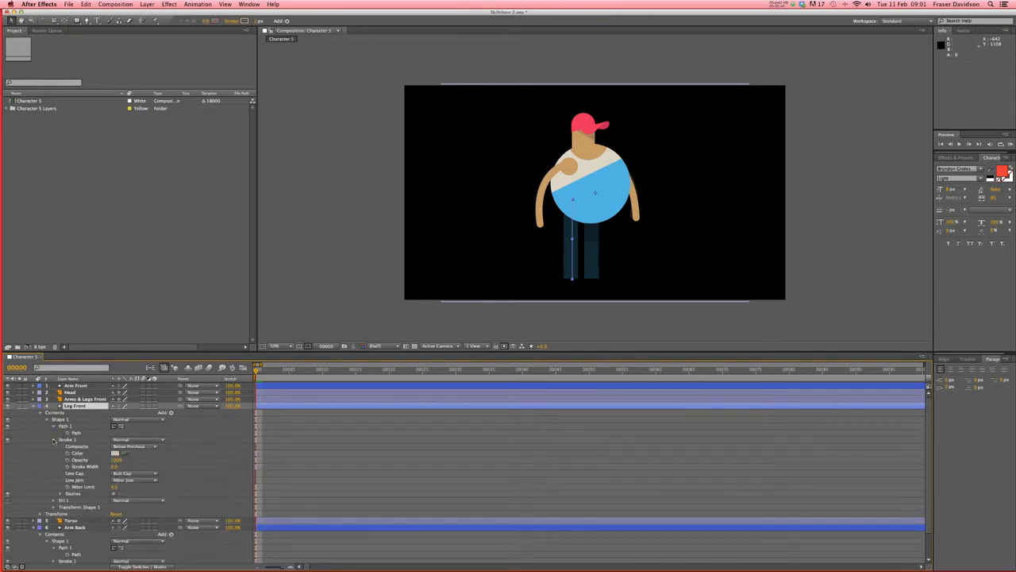
left_click(125, 452)
left_click(590, 209)
left_click_drag(115, 466, 142, 470)
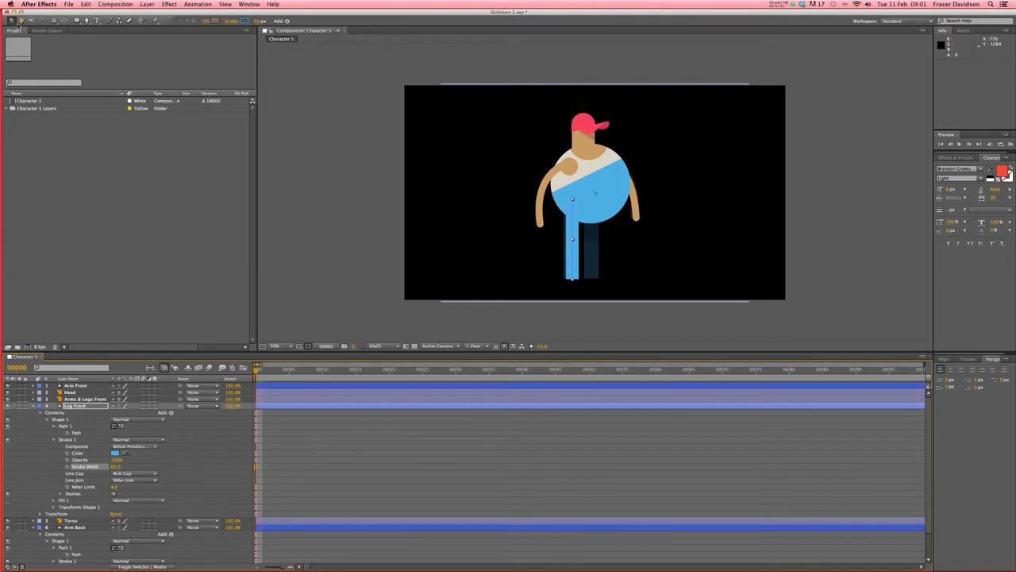
left_click(530, 478)
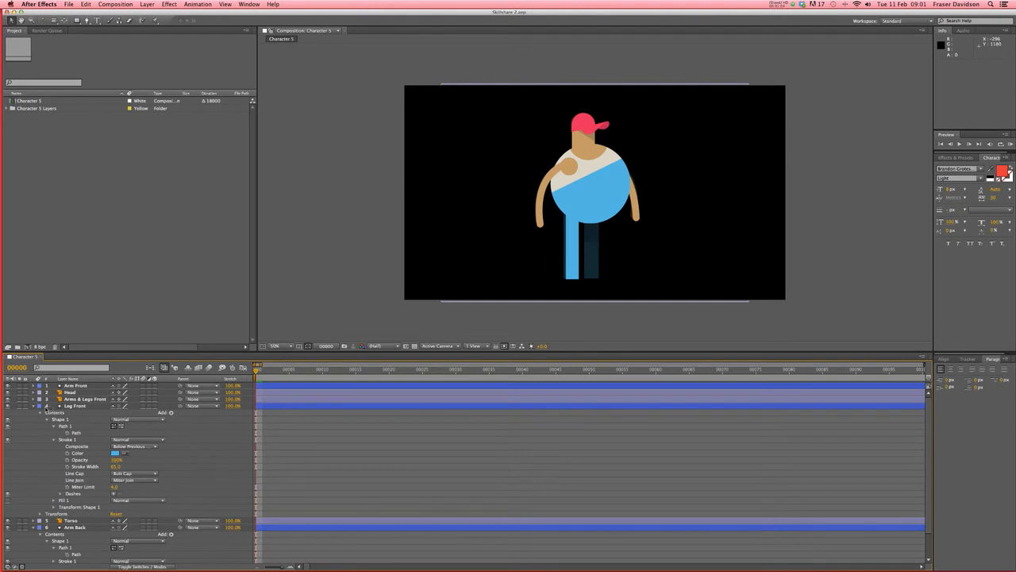
left_click(85, 407)
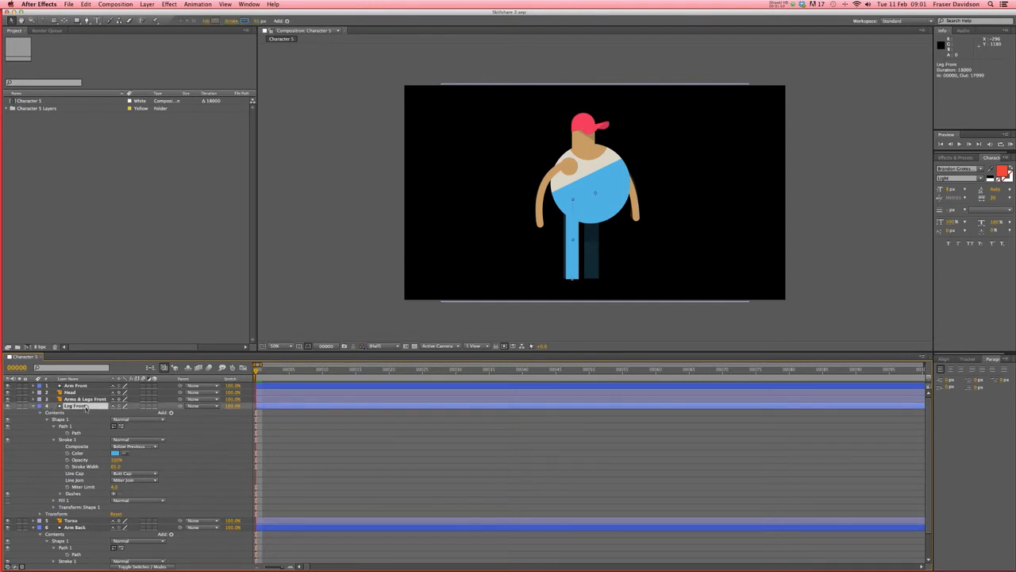
- Duplicate the Leg Front layer with copy and paste, undoing an accidental drag on the head
left_click(86, 408)
key("super+c")
key("super+v")
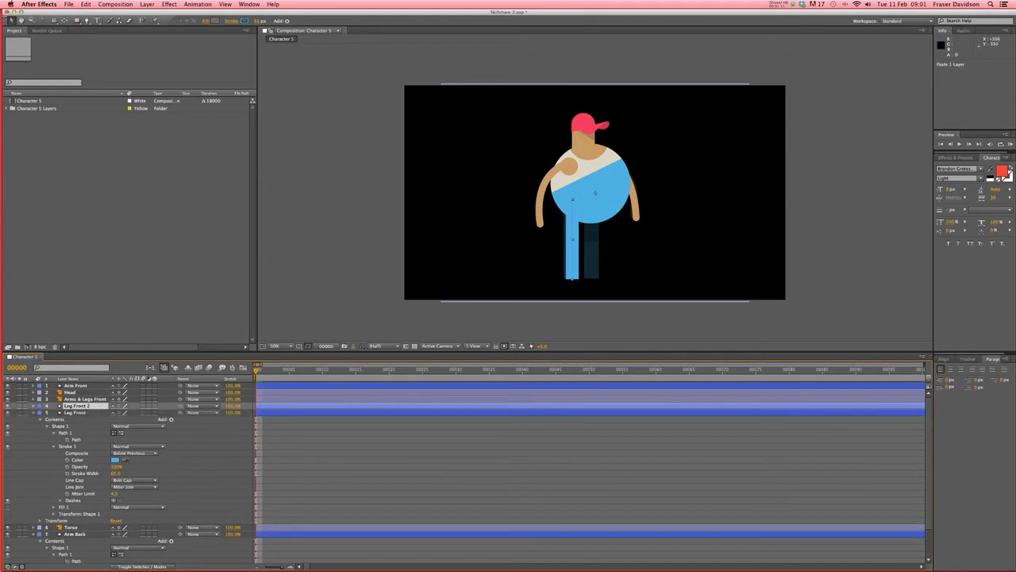
left_click_drag(578, 235, 579, 233)
key("super+z")
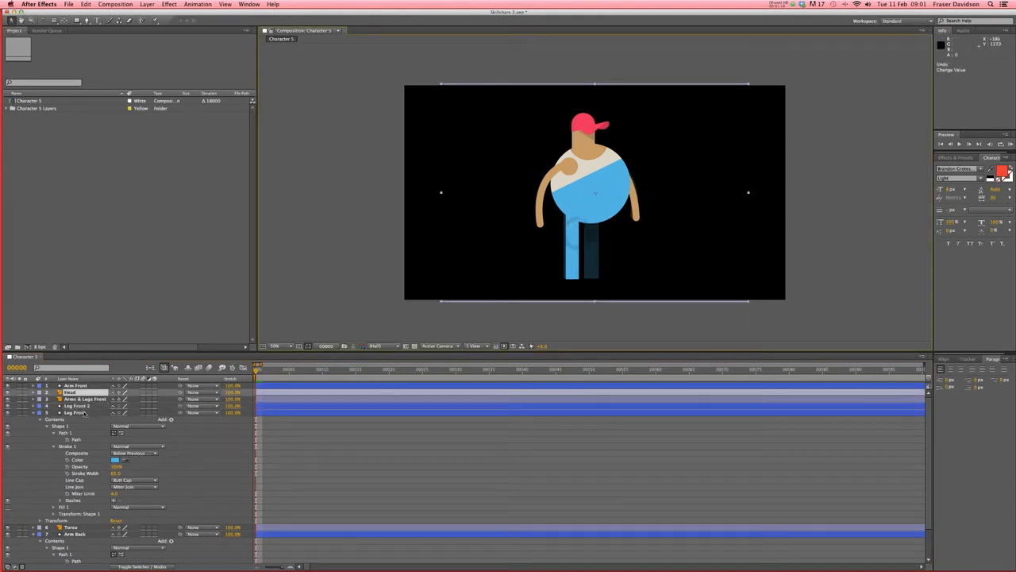
- Nudge the Leg Front 2 copy right to position 1060,540
left_click(80, 406)
key("Right")
key("Right")
key("Right")
key("Right")
key("Right")
key("Right")
key("Right")
key("Right")
key("Right")
key("Right")
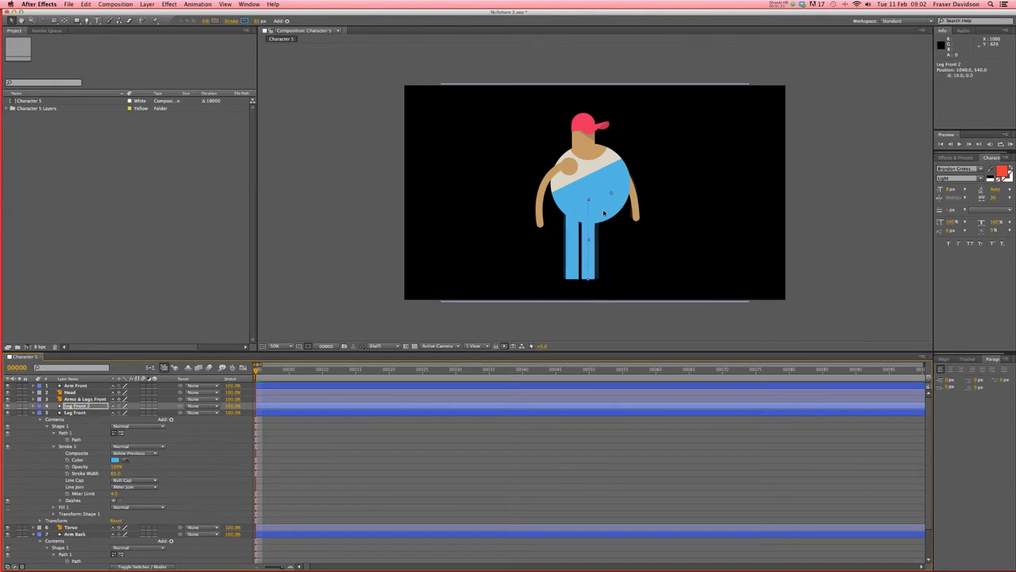
key("shift+Right")
key("shift+Right")
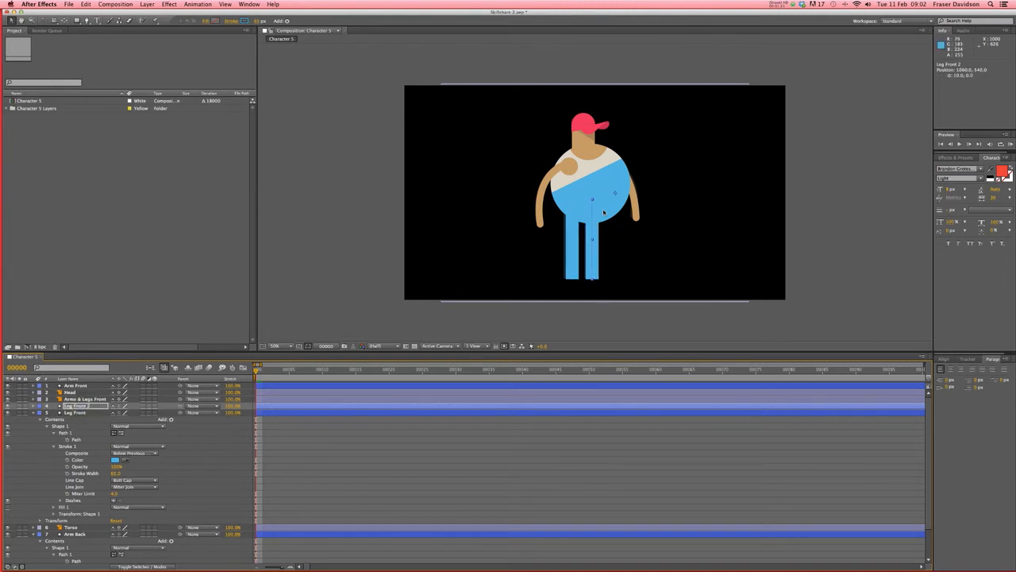
- Rename the copy 'Leg Back' and move it below the Torso layer
key("Return")
type("Leg Back")
key("Return")
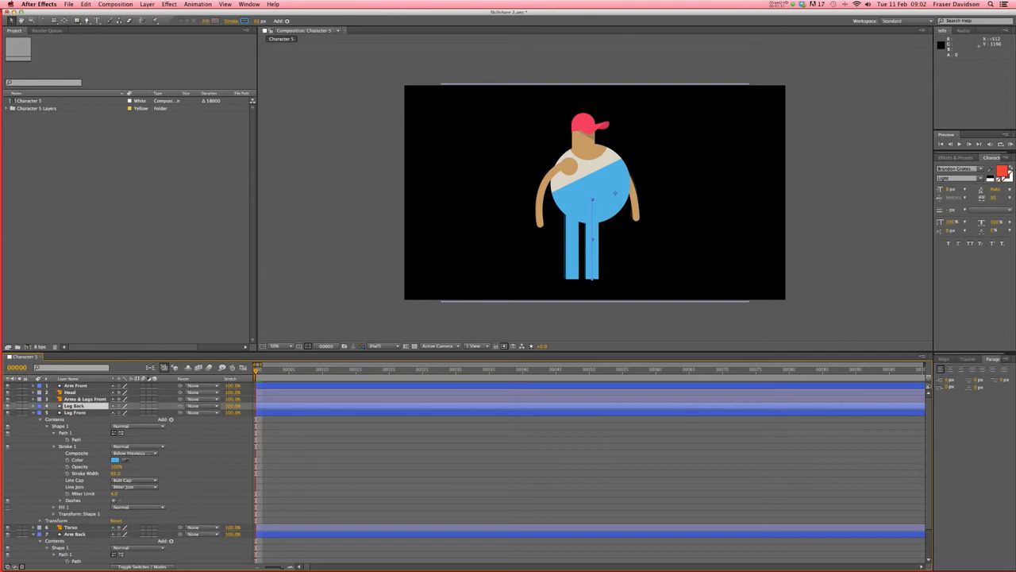
left_click_drag(80, 406, 82, 533)
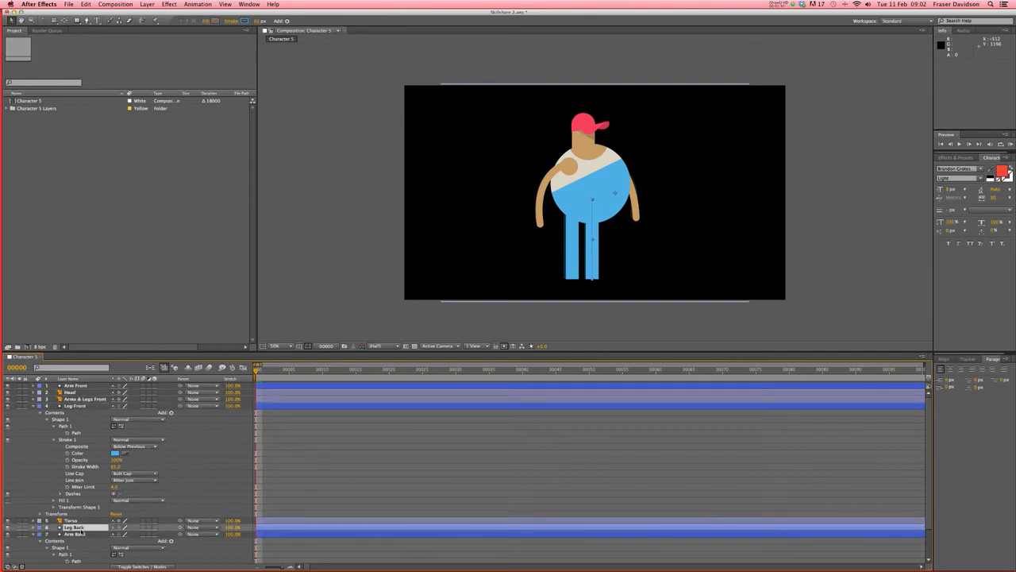
left_click(32, 406)
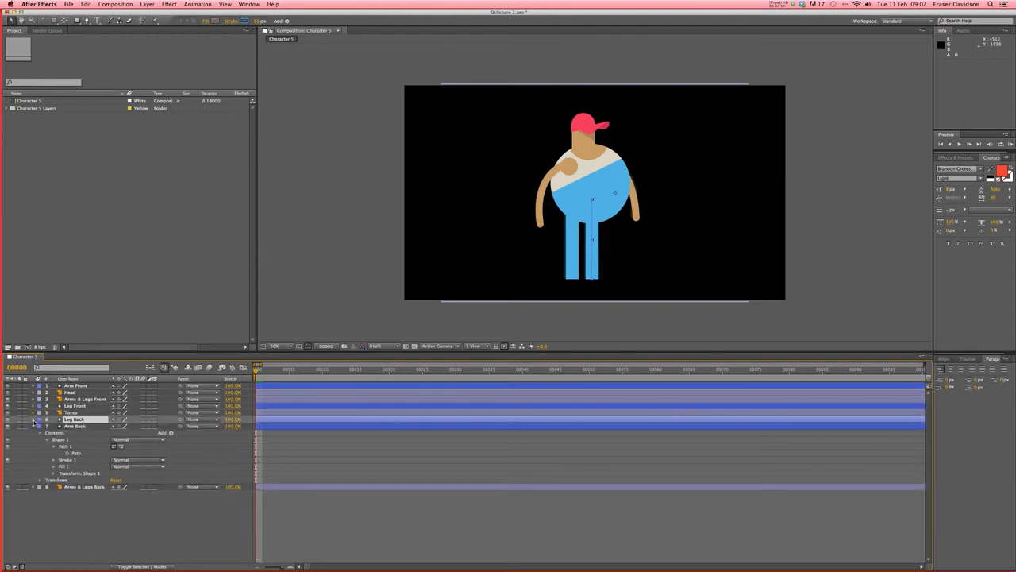
- Duplicate the Leg Back layer using Edit > Copy and Edit > Paste
left_click(357, 522)
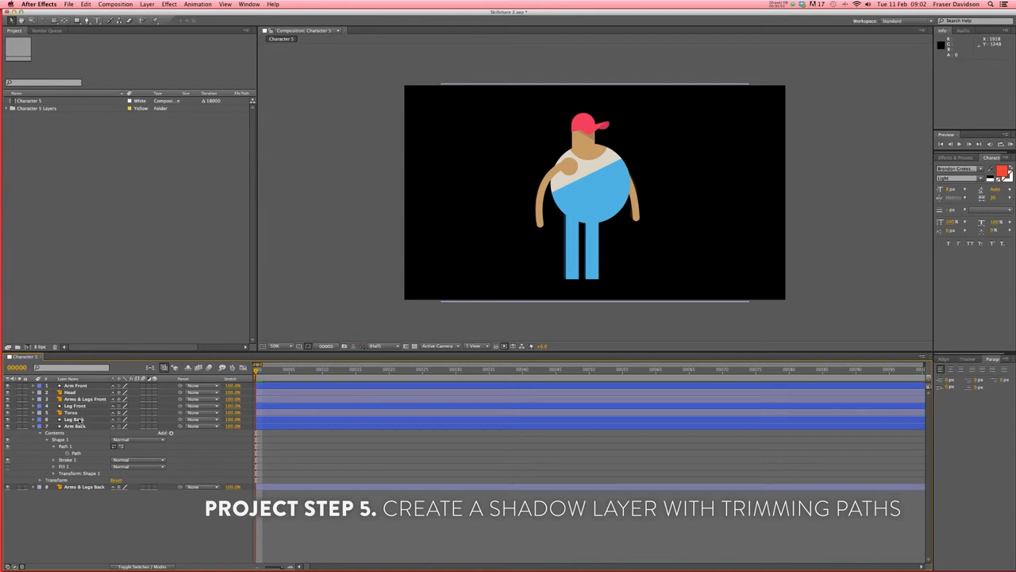
left_click(79, 419)
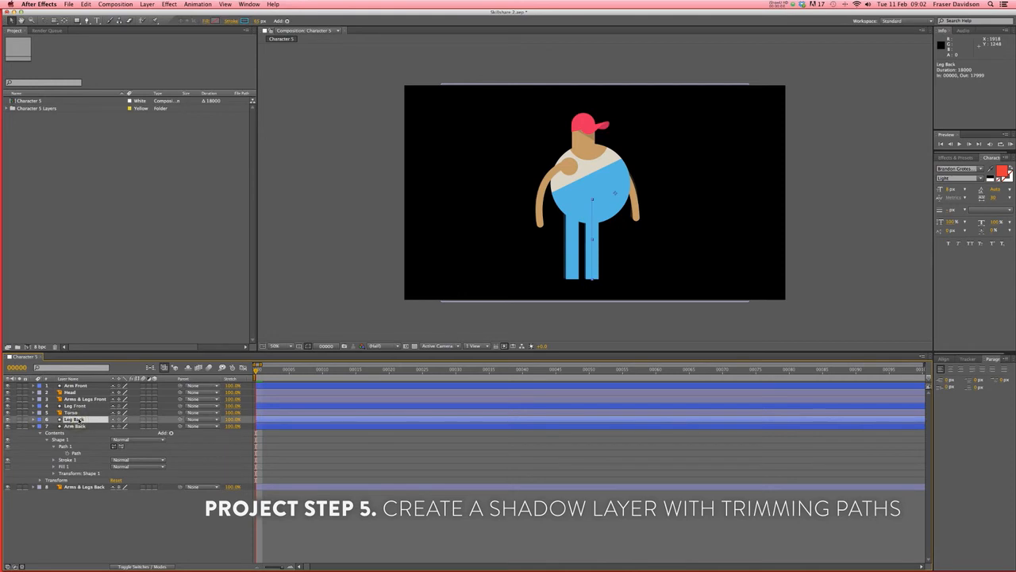
left_click(86, 4)
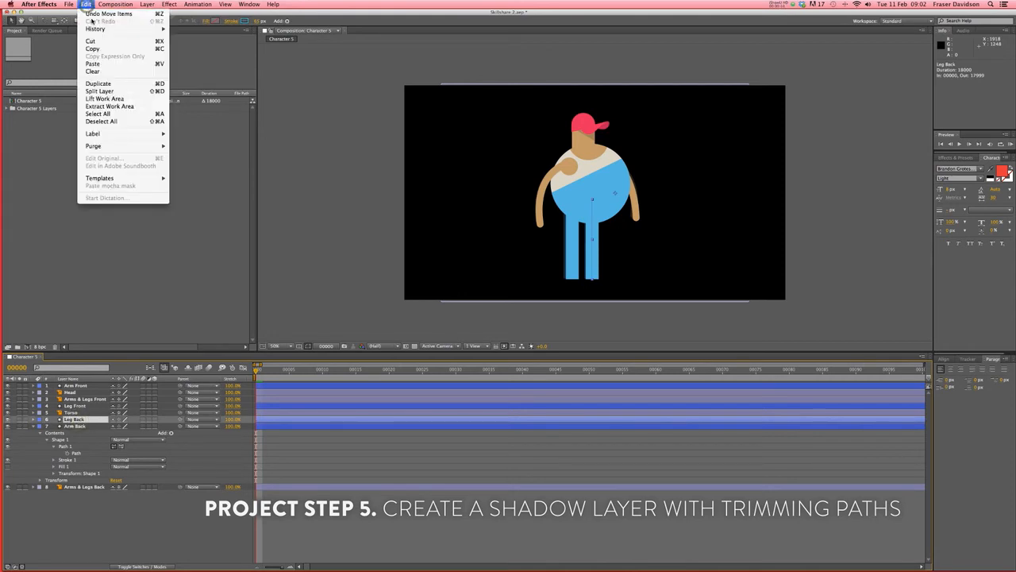
left_click(94, 49)
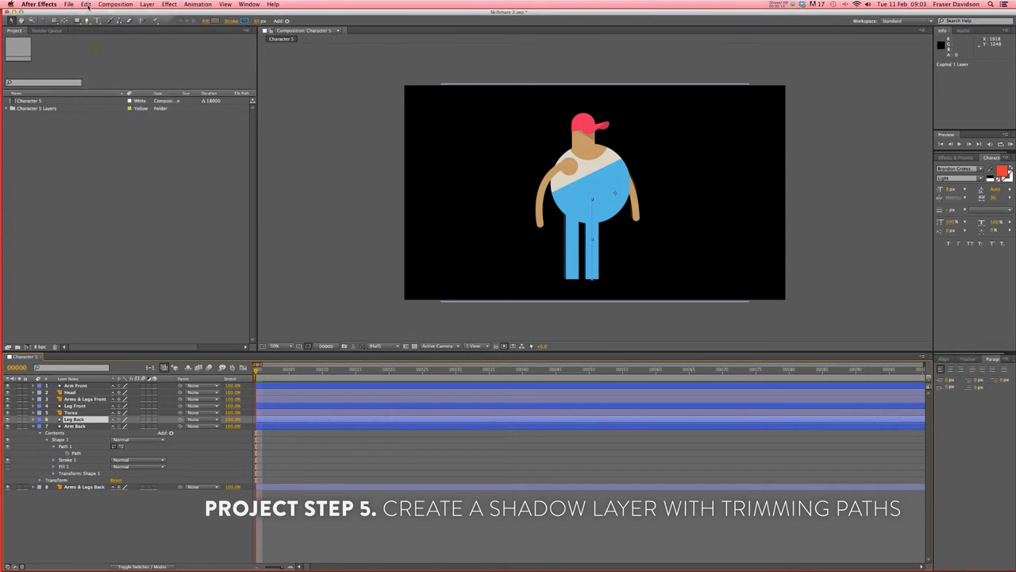
left_click(94, 64)
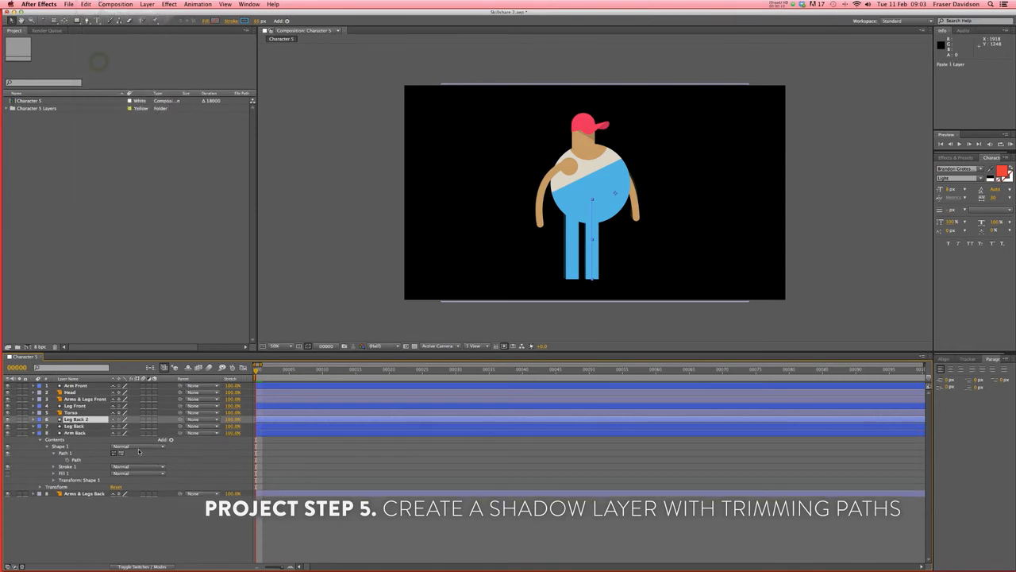
- Rename the pasted Leg Back 2 layer to 'Leg Back Shadow'
key("Return")
key("Right")
key("BackSpace")
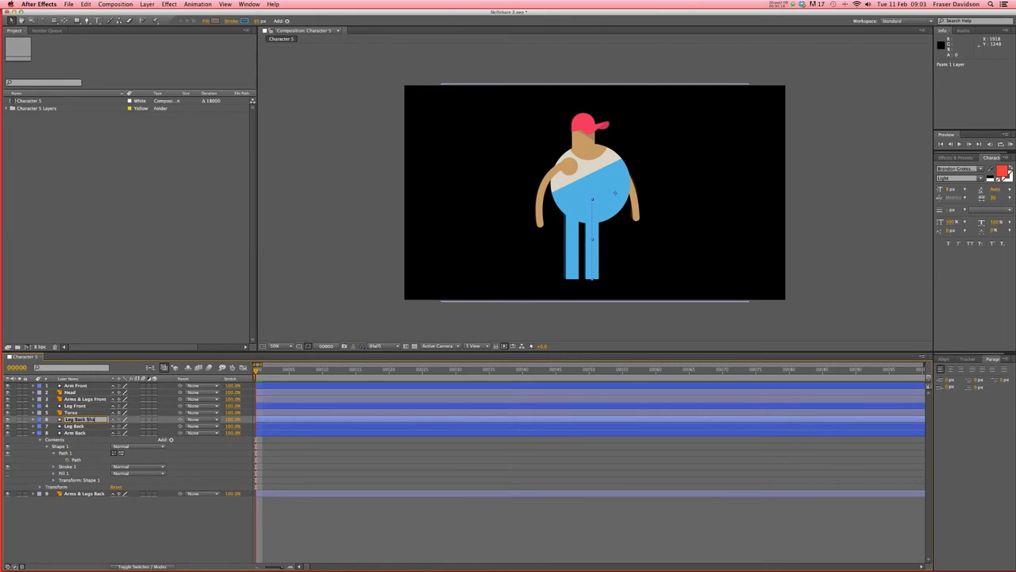
type("Shadow")
key("Return")
- Expand Leg Back Shadow's Shape 1 contents, then show only its modified properties
left_click(33, 419)
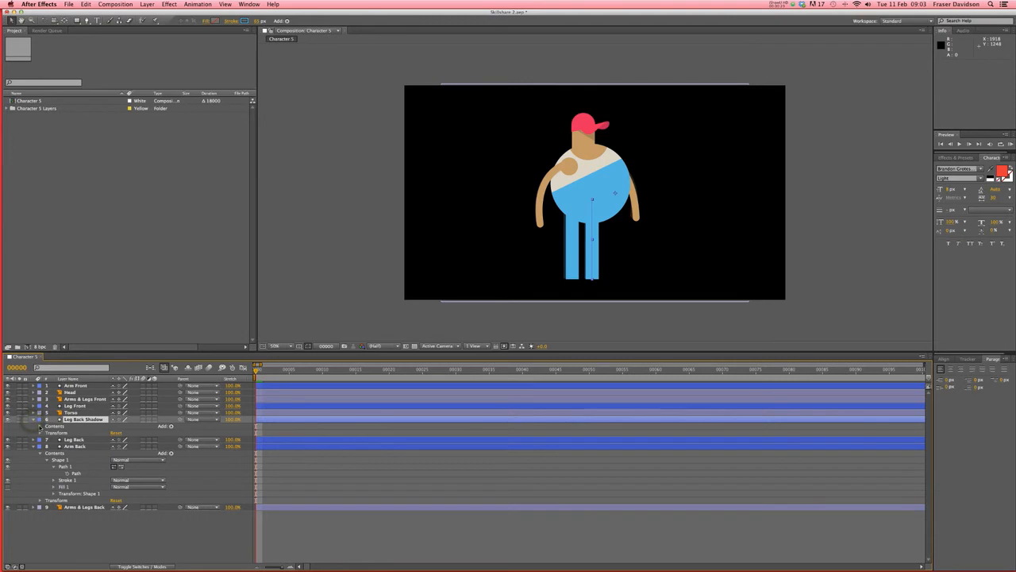
left_click(40, 426)
left_click(47, 433)
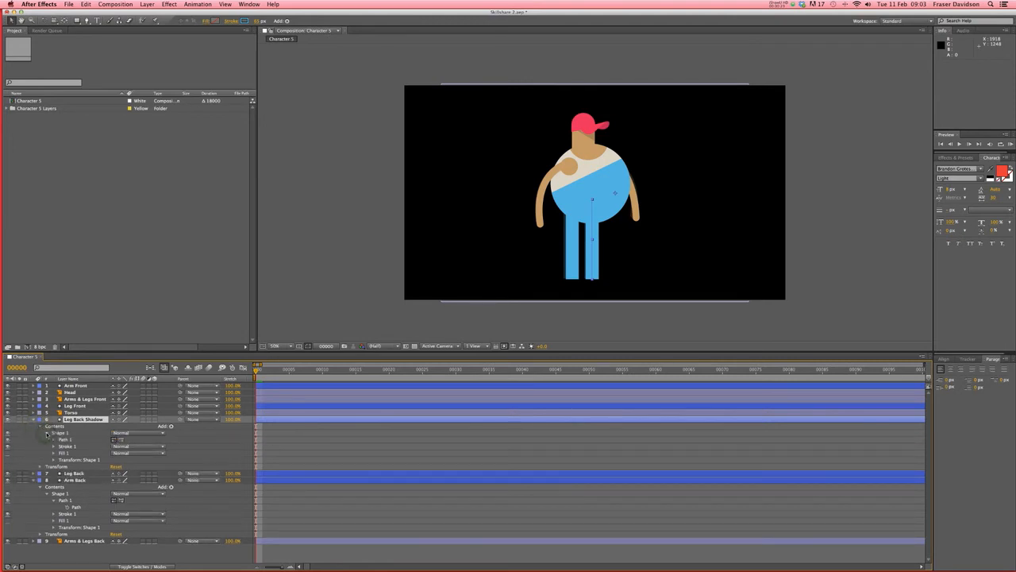
left_click(33, 419)
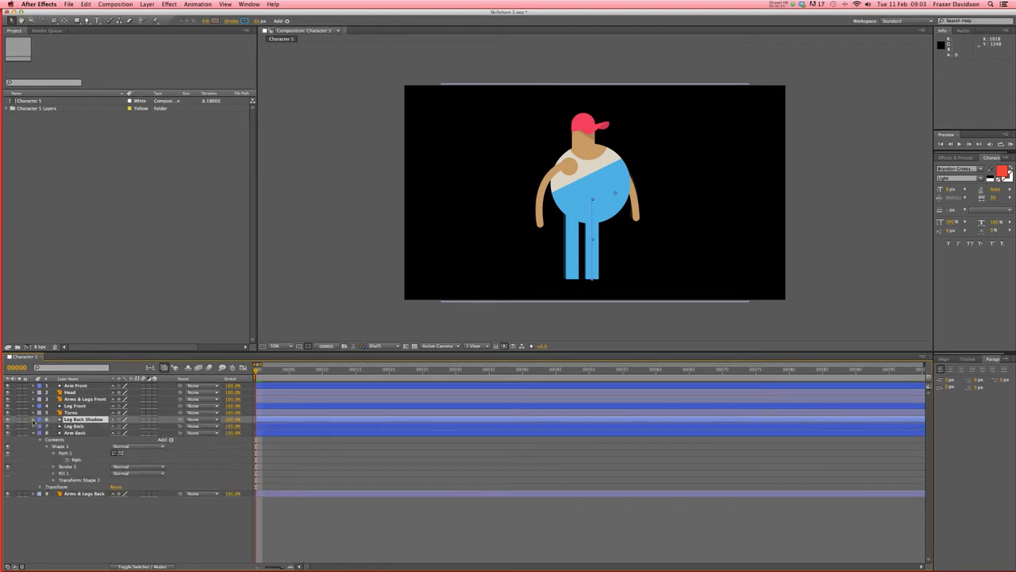
key("u")
key("u")
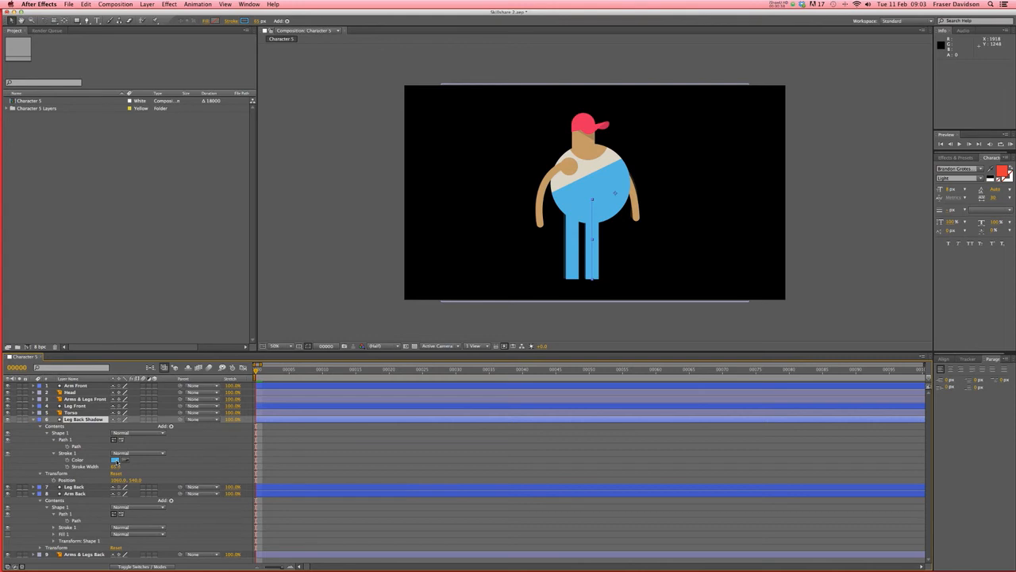
- Set the Leg Back Shadow stroke colour to a darker blue in the colour picker
left_click(115, 460)
left_click_drag(306, 315, 308, 325)
left_click(405, 295)
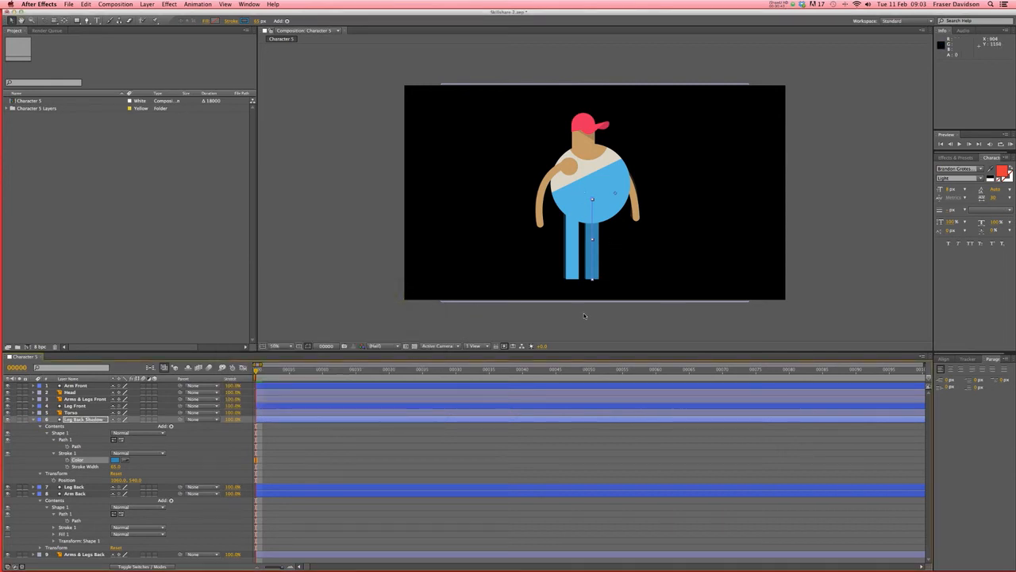
left_click(98, 420)
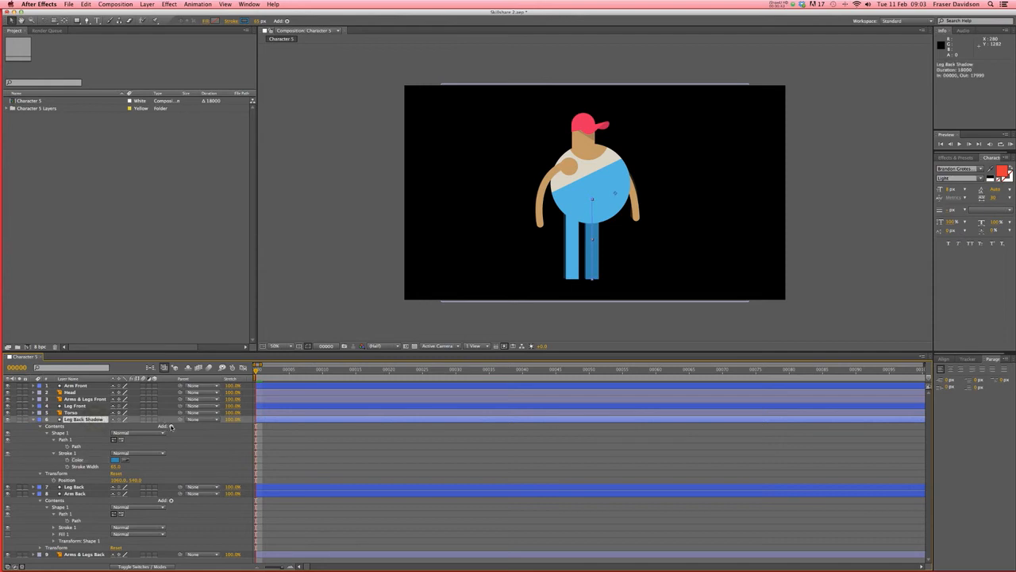
left_click(171, 426)
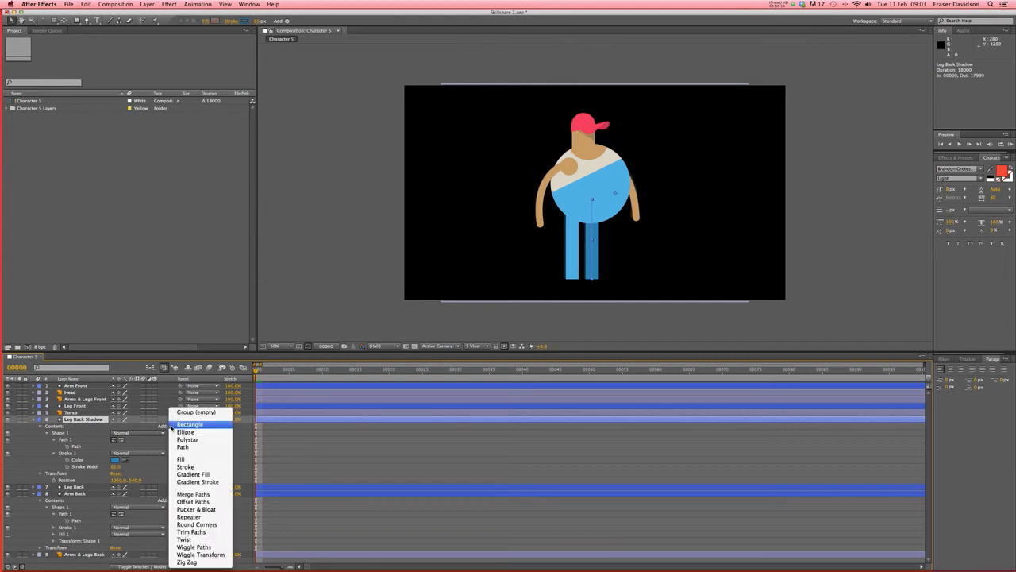
- Add Trim Paths to Leg Back Shadow and lower its End to 50%, keeping Start unchanged
left_click(192, 531)
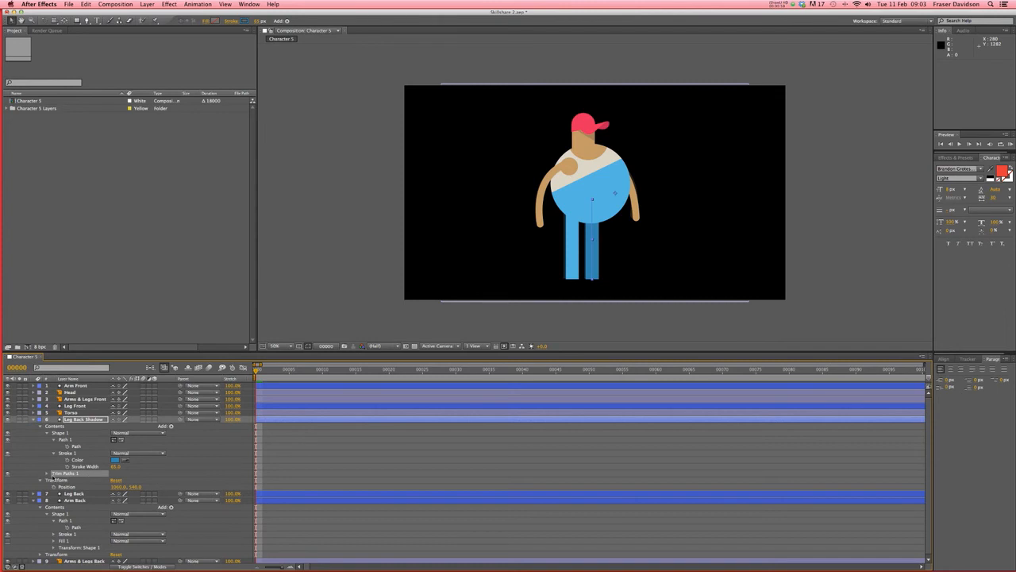
left_click(47, 473)
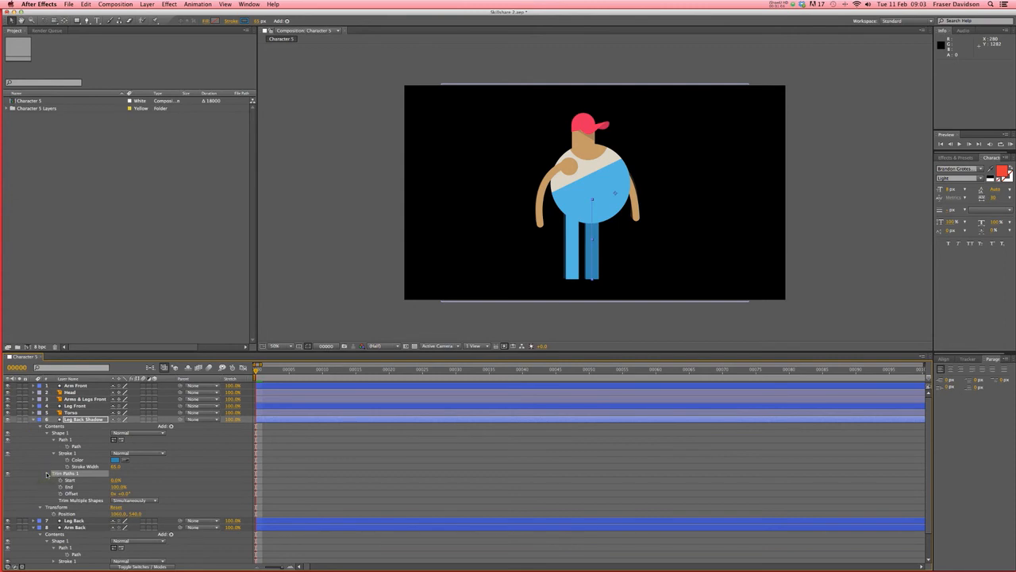
left_click_drag(116, 479, 140, 479)
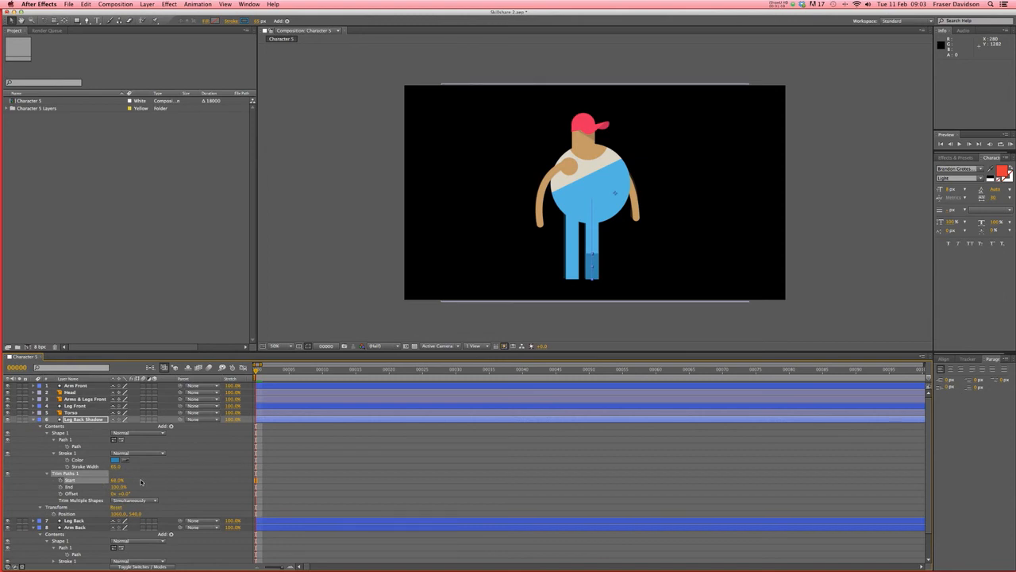
key("super+z")
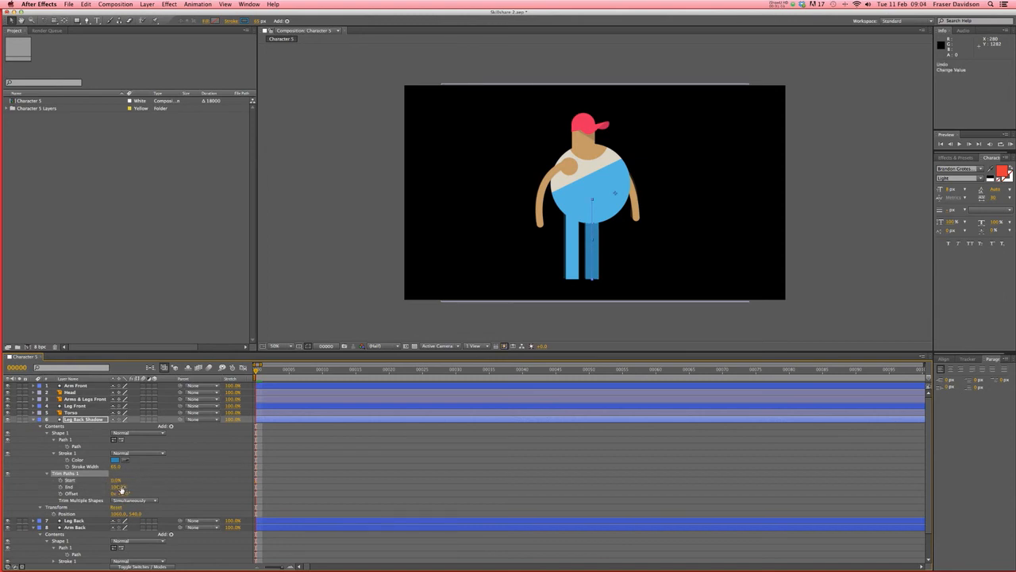
left_click(119, 486)
left_click_drag(118, 486, 104, 486)
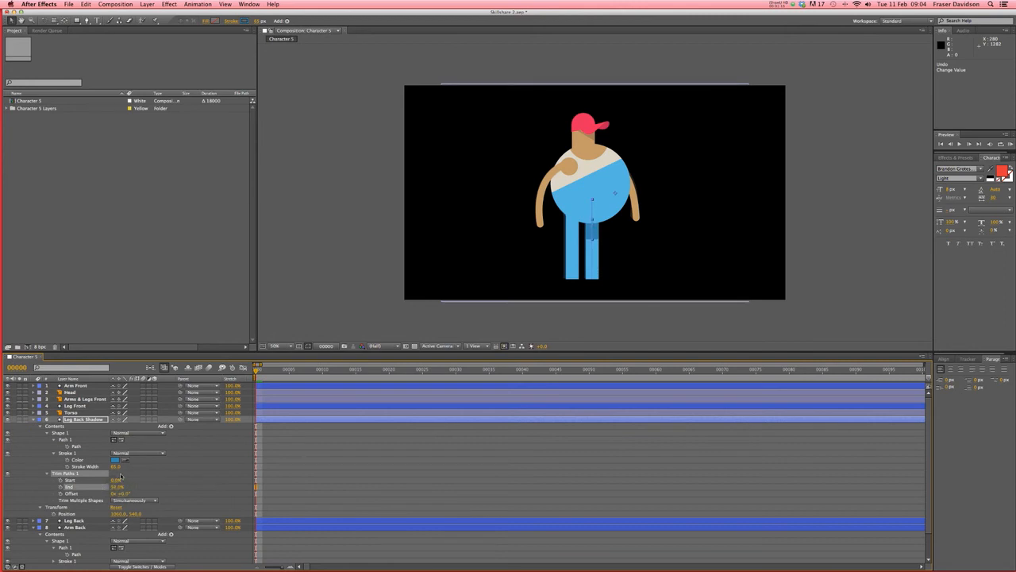
left_click(327, 480)
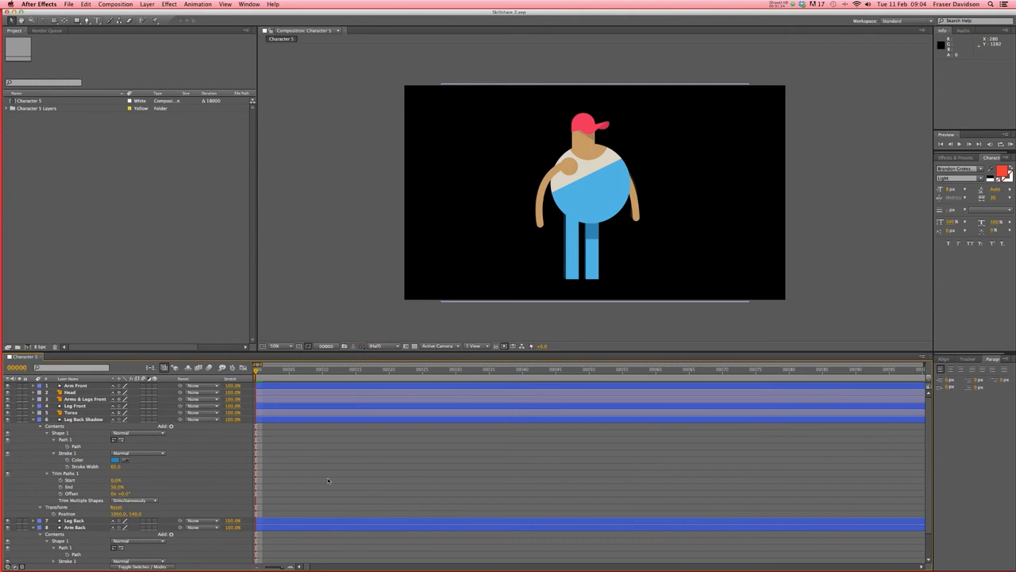
left_click(28, 420)
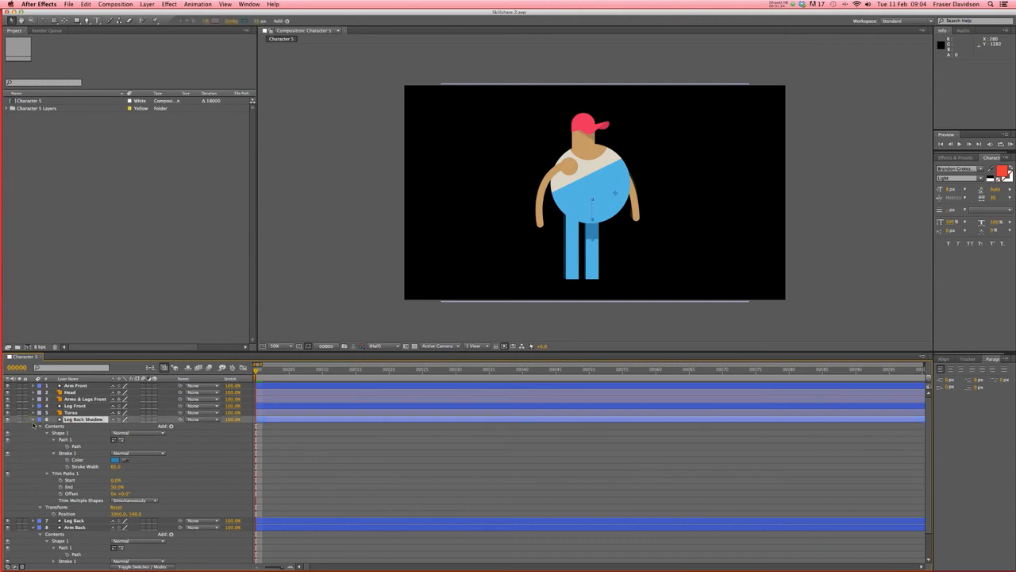
left_click(34, 420)
- Solo Arms & Legs Back and Arms & Legs Front to check them, then delete both layers
left_click(34, 433)
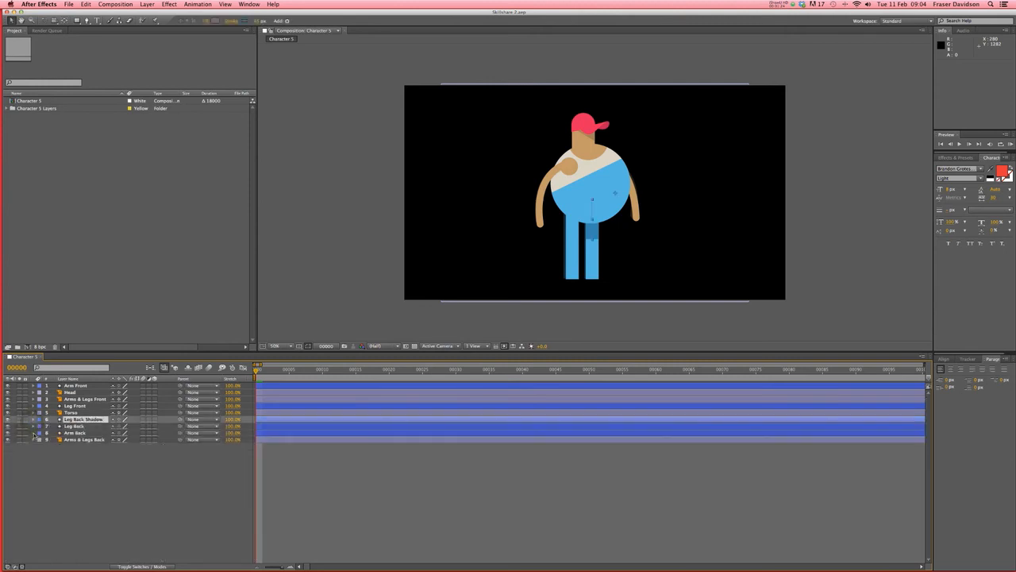
left_click(80, 441)
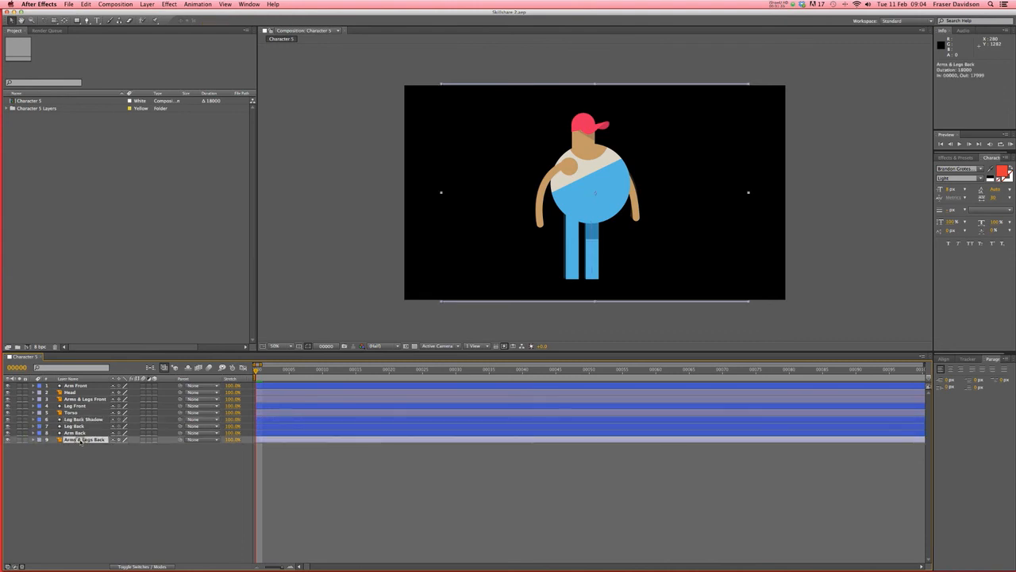
left_click(20, 439)
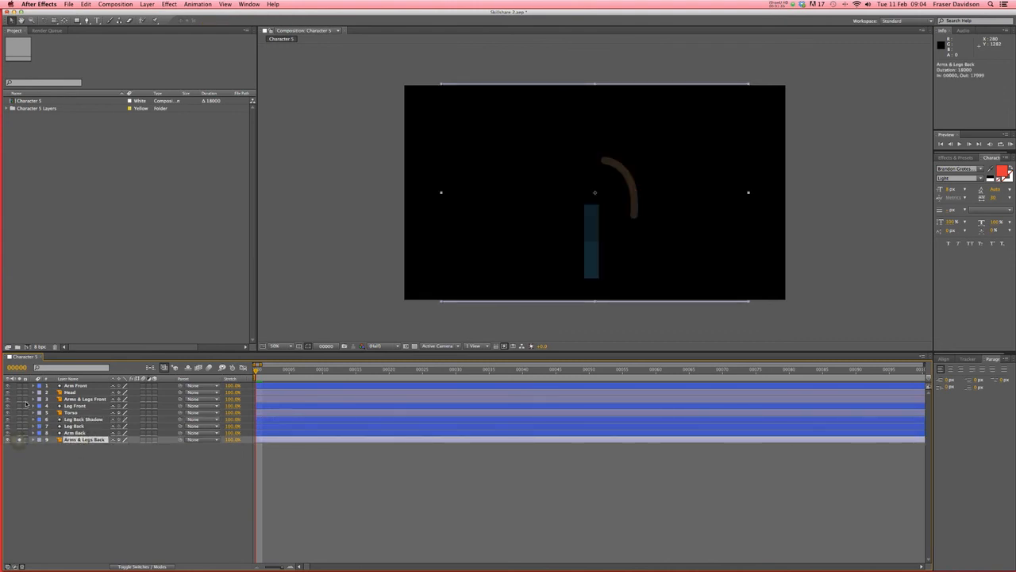
left_click(20, 399)
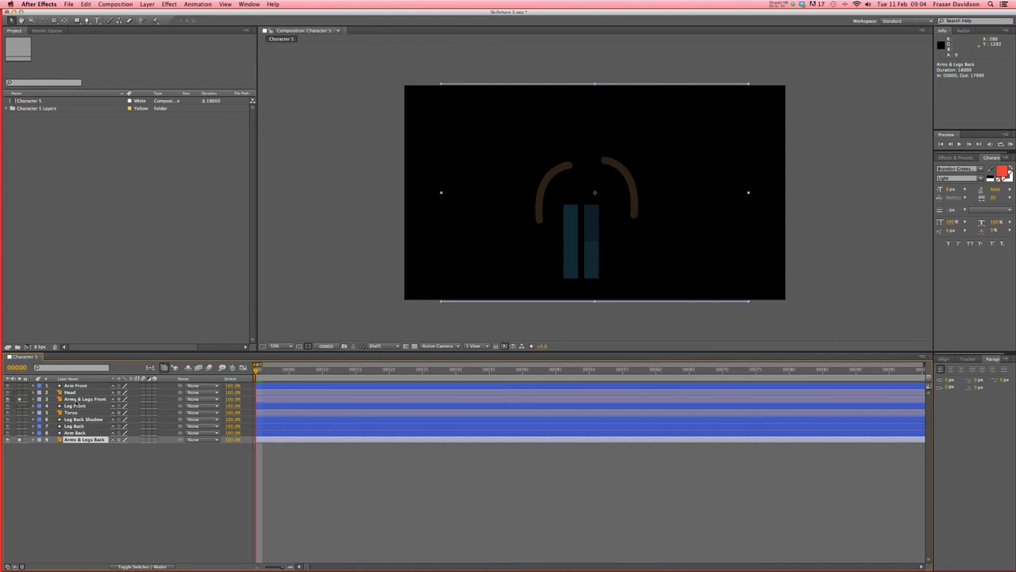
left_click(80, 399, "super")
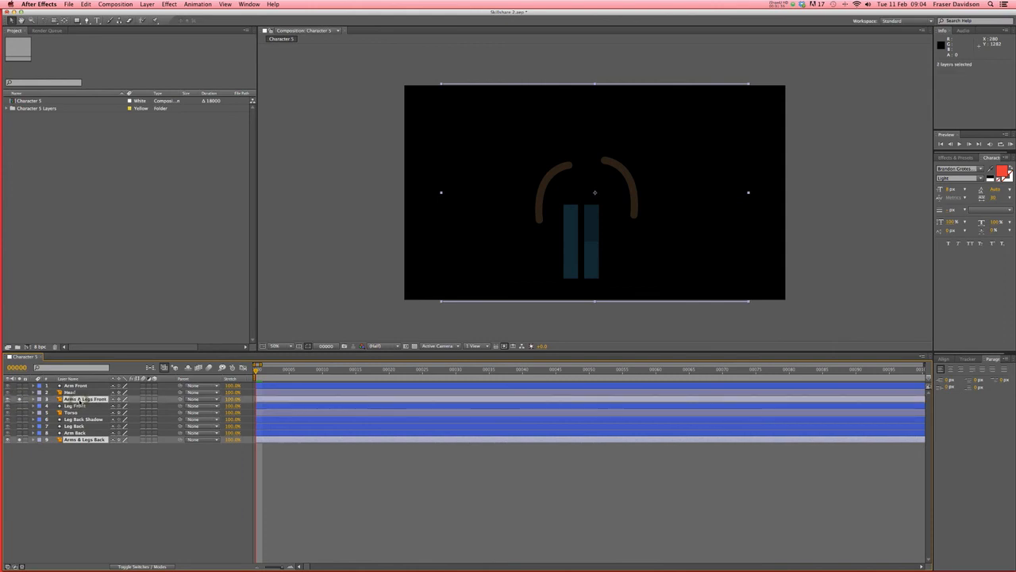
key("Delete")
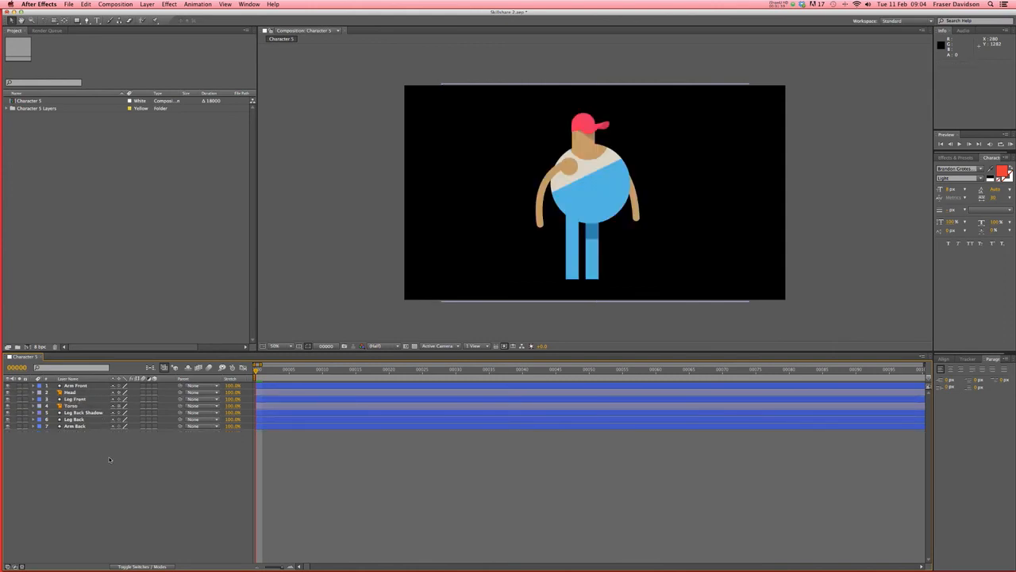